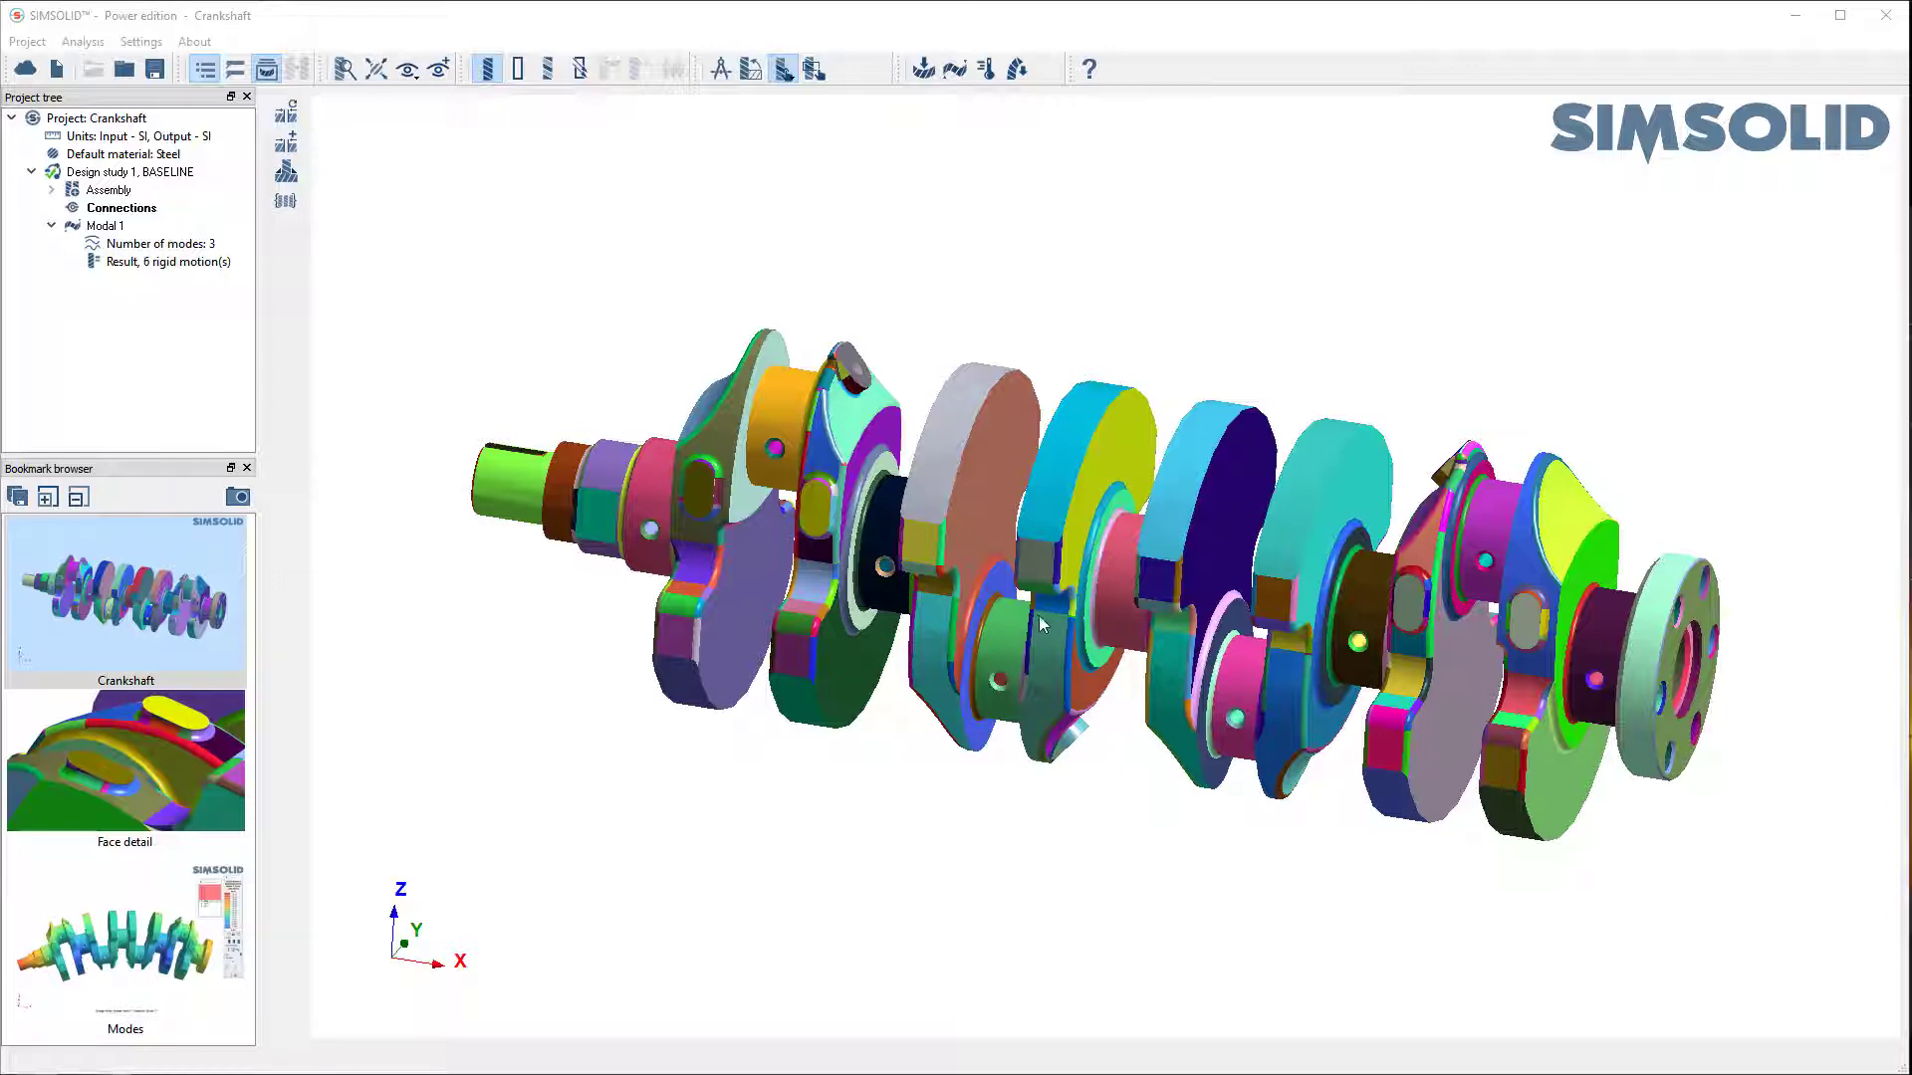
Review the finished crankshaft project by recalling its Face detail and Modes bookmarks
click(131, 761)
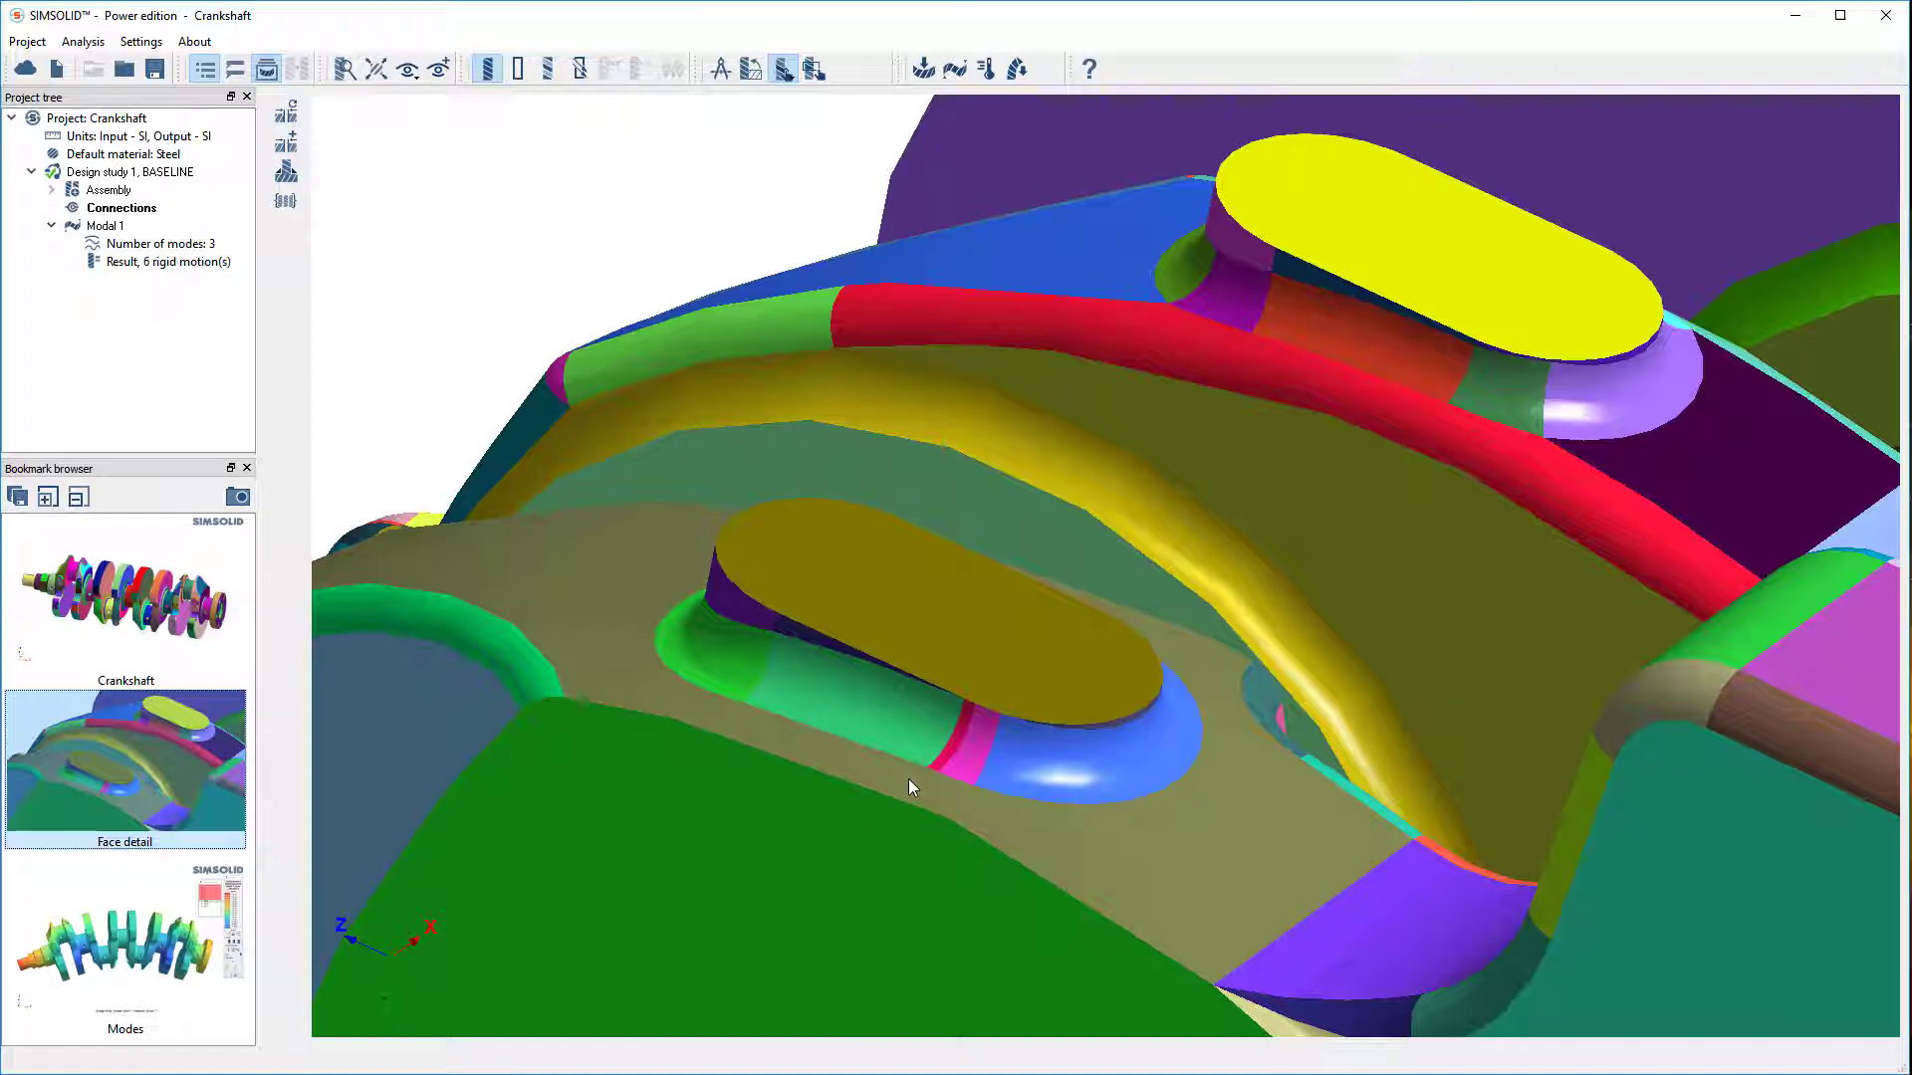
click(142, 933)
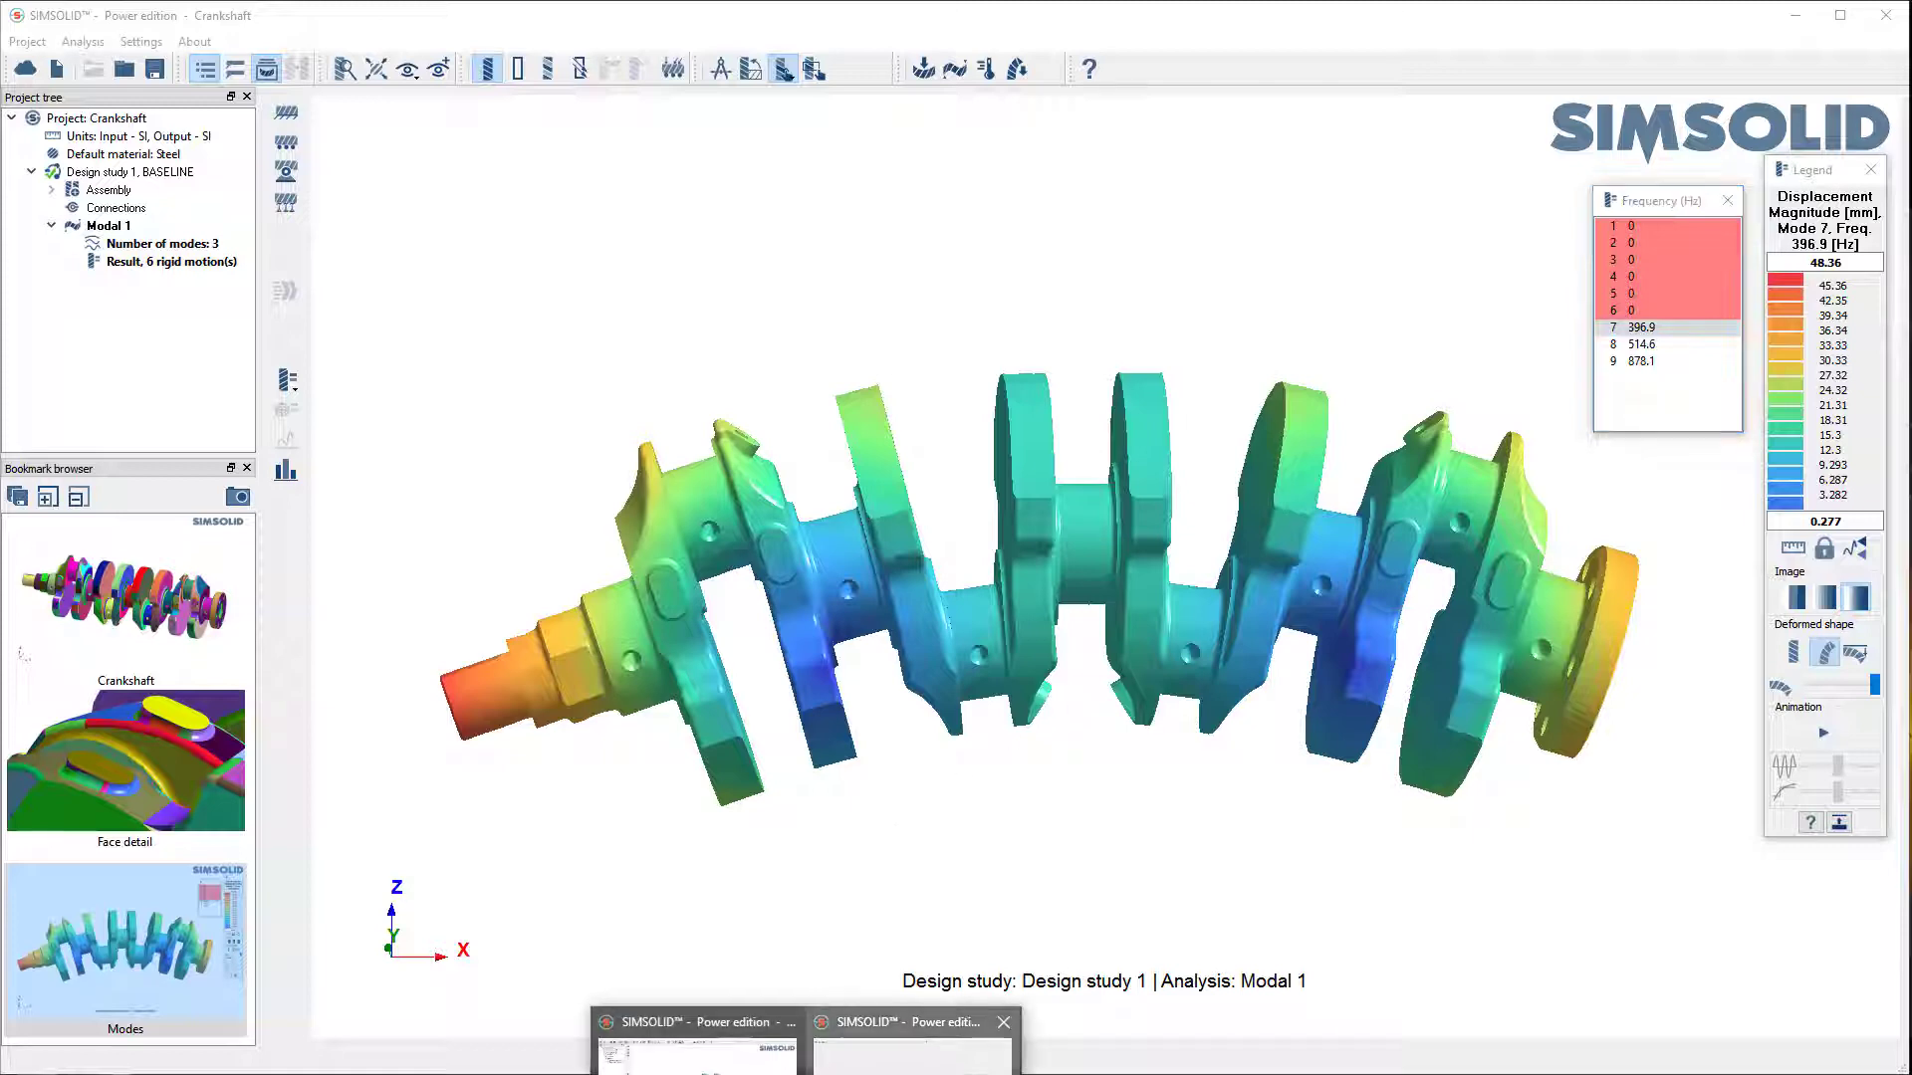
Switch to the empty SIMSOLID session and open the Crankshaft part studio of Crankshaft.STEP from the Onshape cloud documents
click(961, 1041)
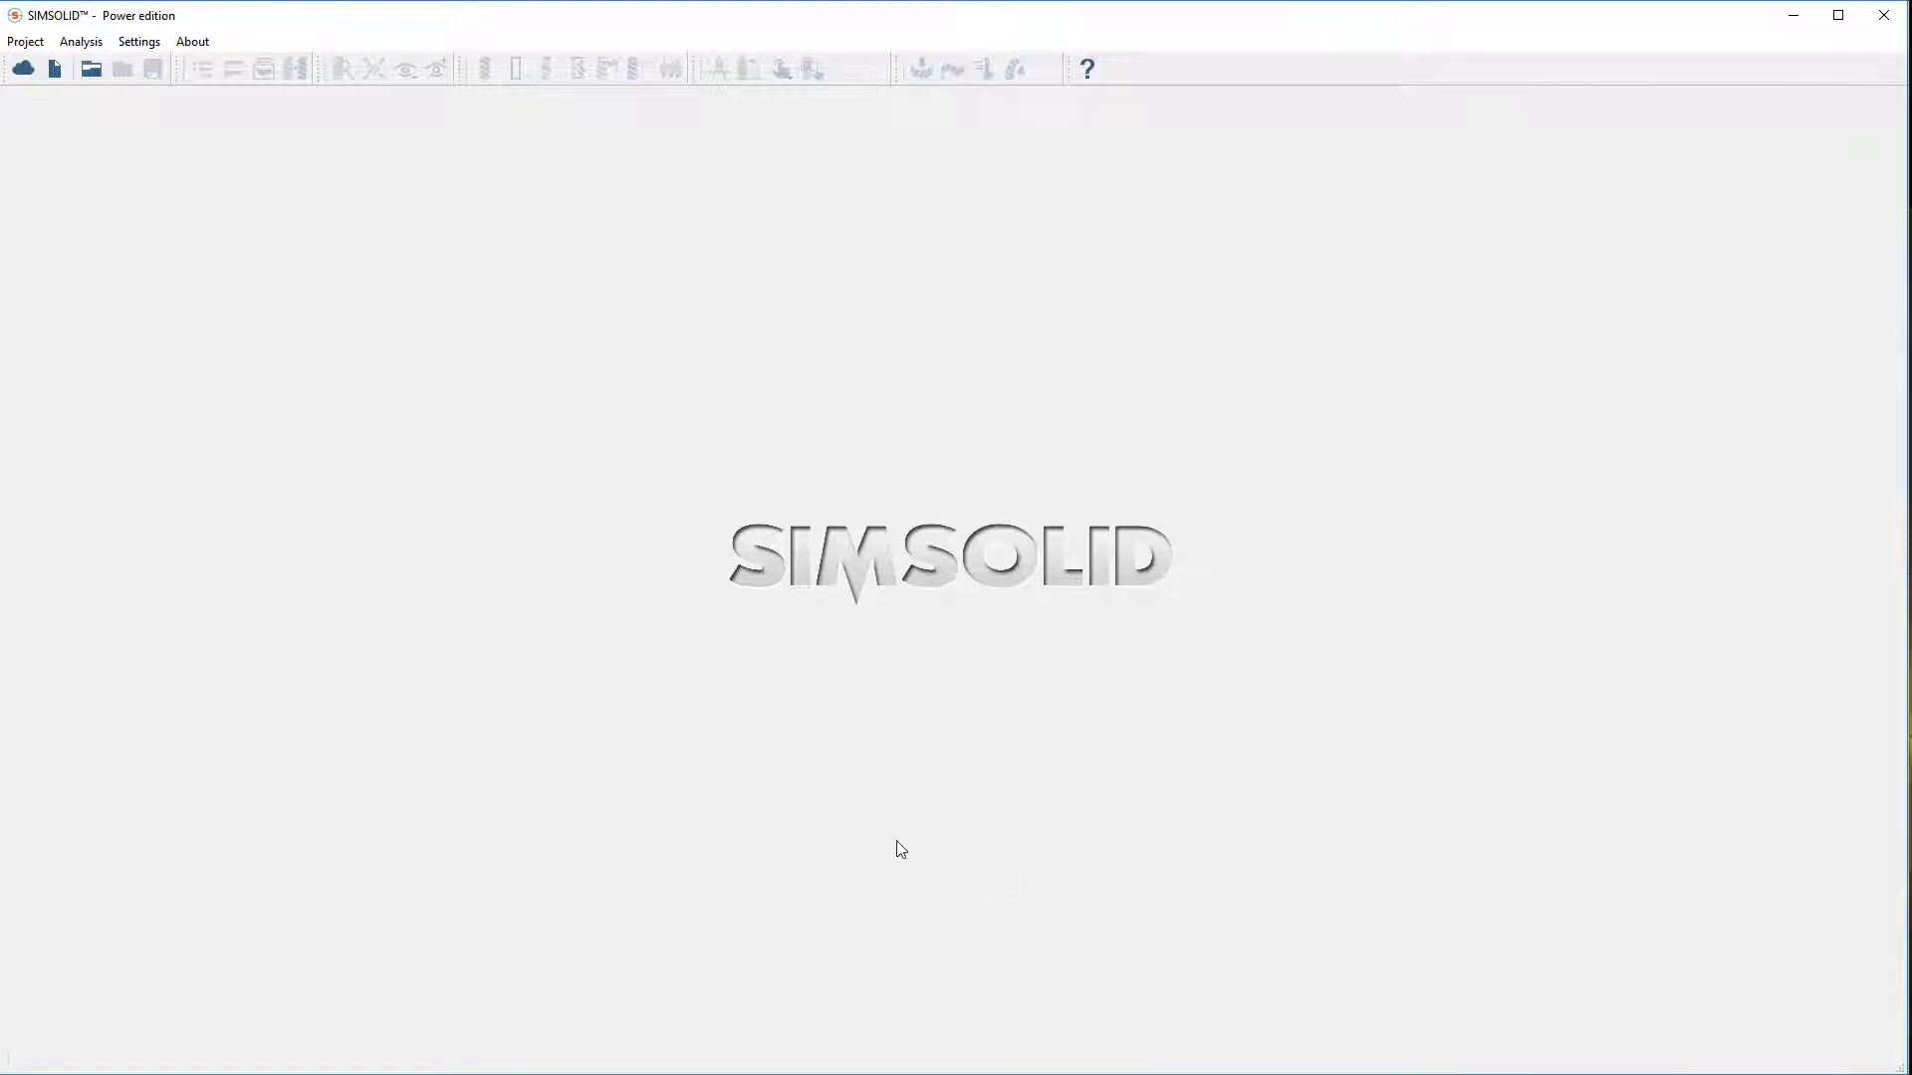
click(23, 70)
click(623, 557)
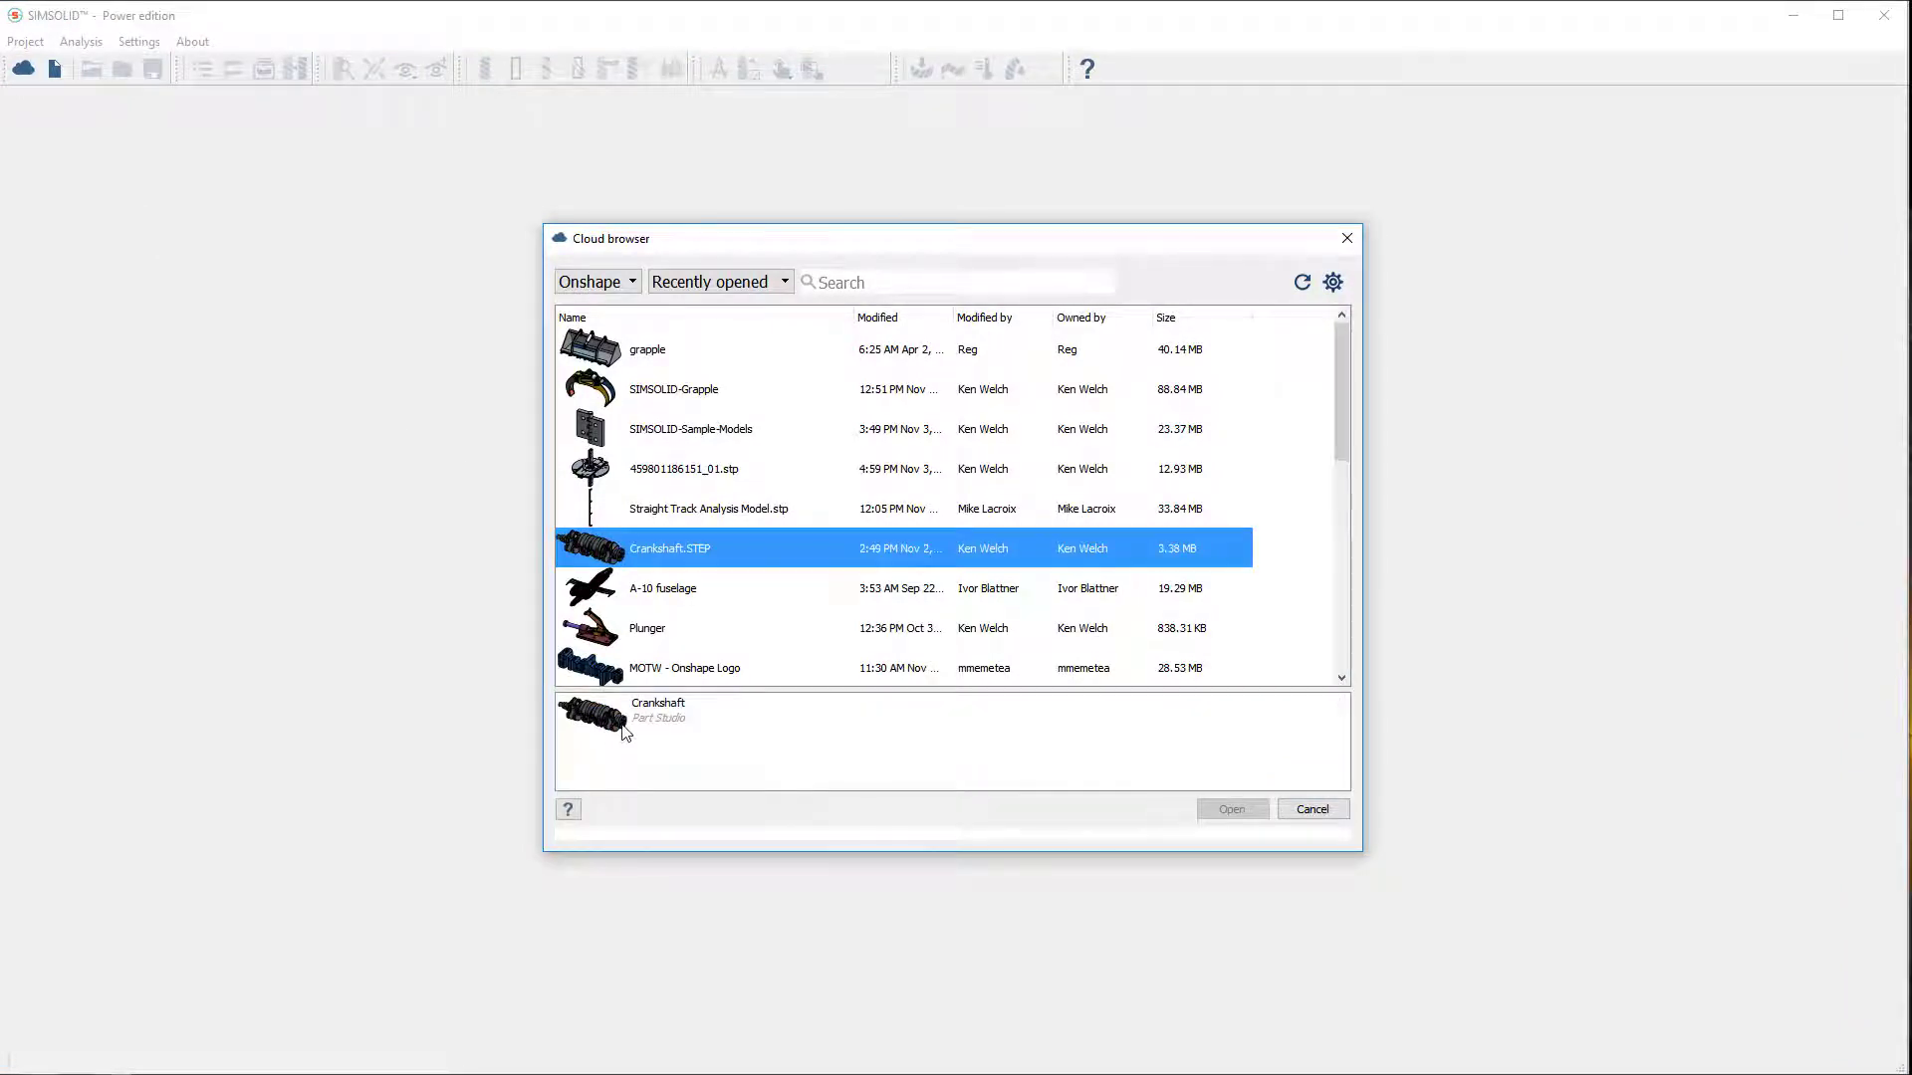
double_click(621, 727)
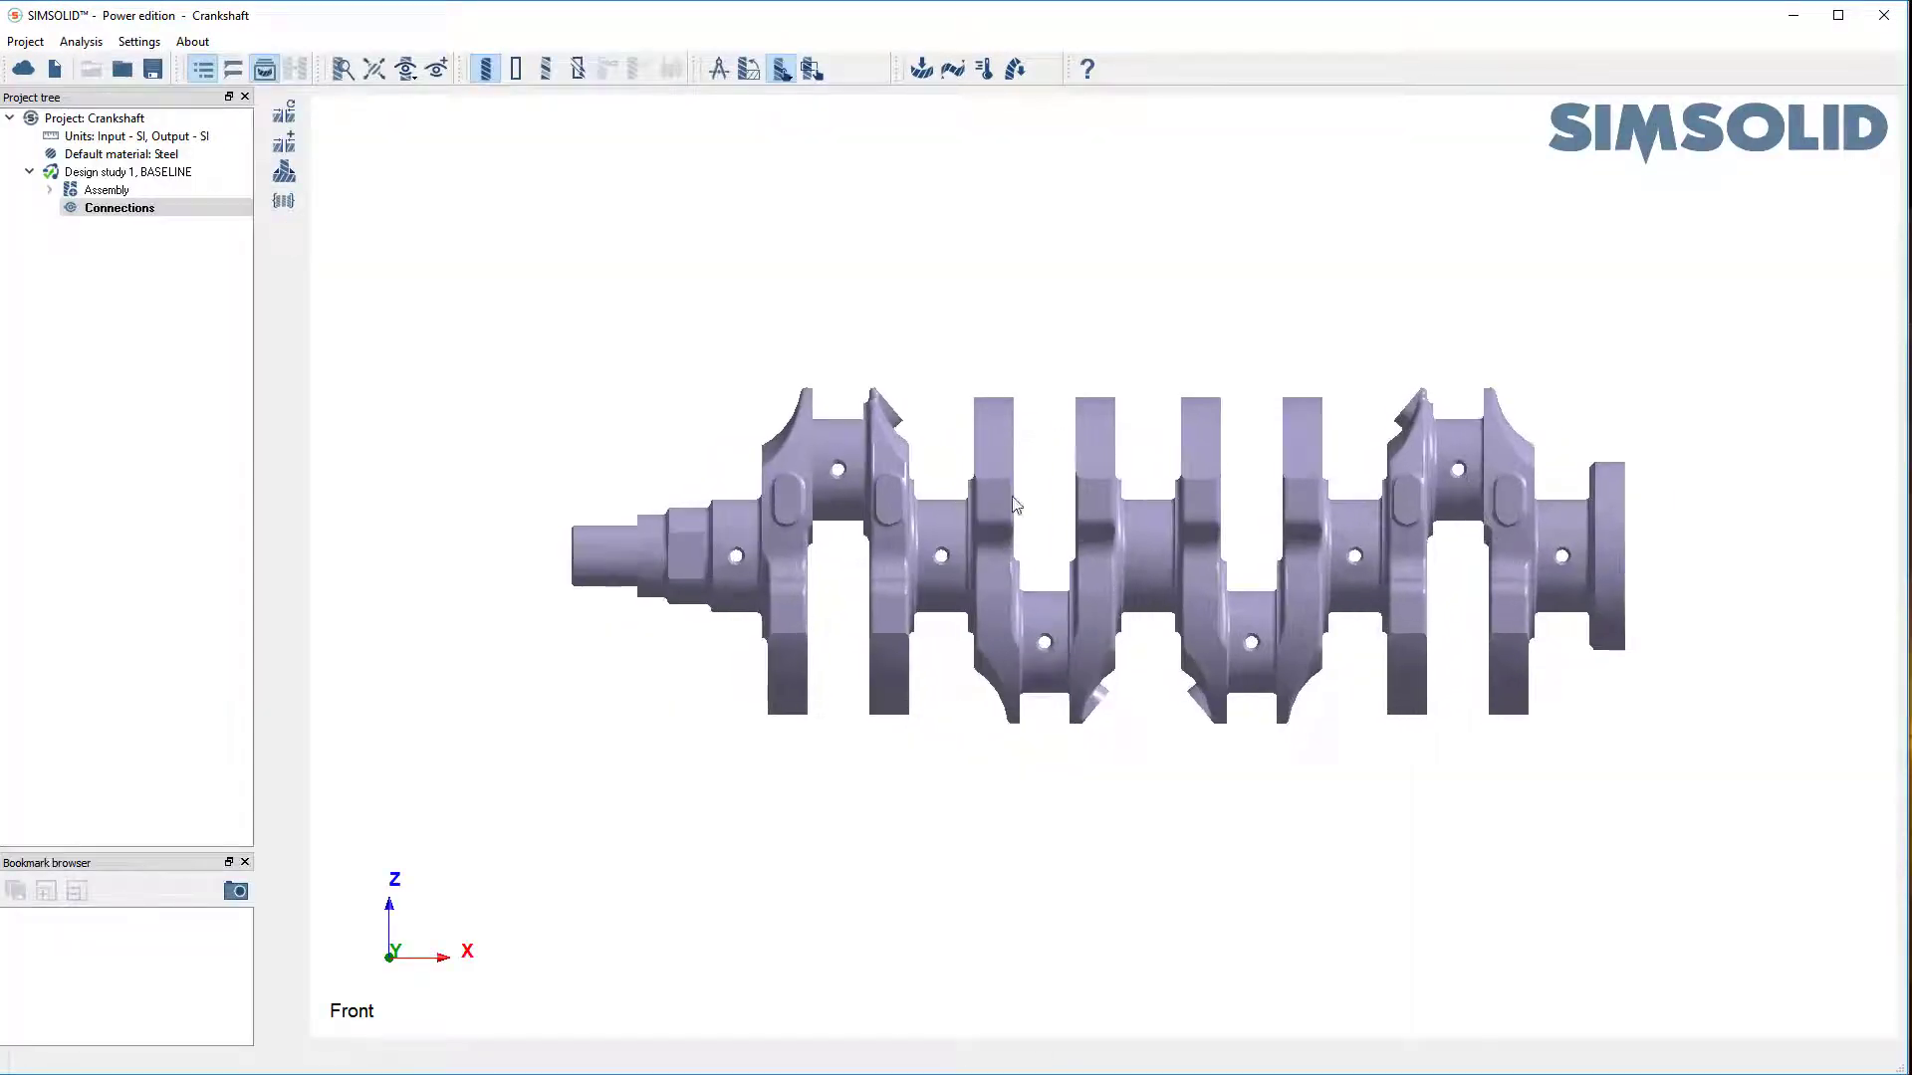
Create a modal analysis with 3 modes and solve it, assigning the default material to the crankshaft
click(954, 70)
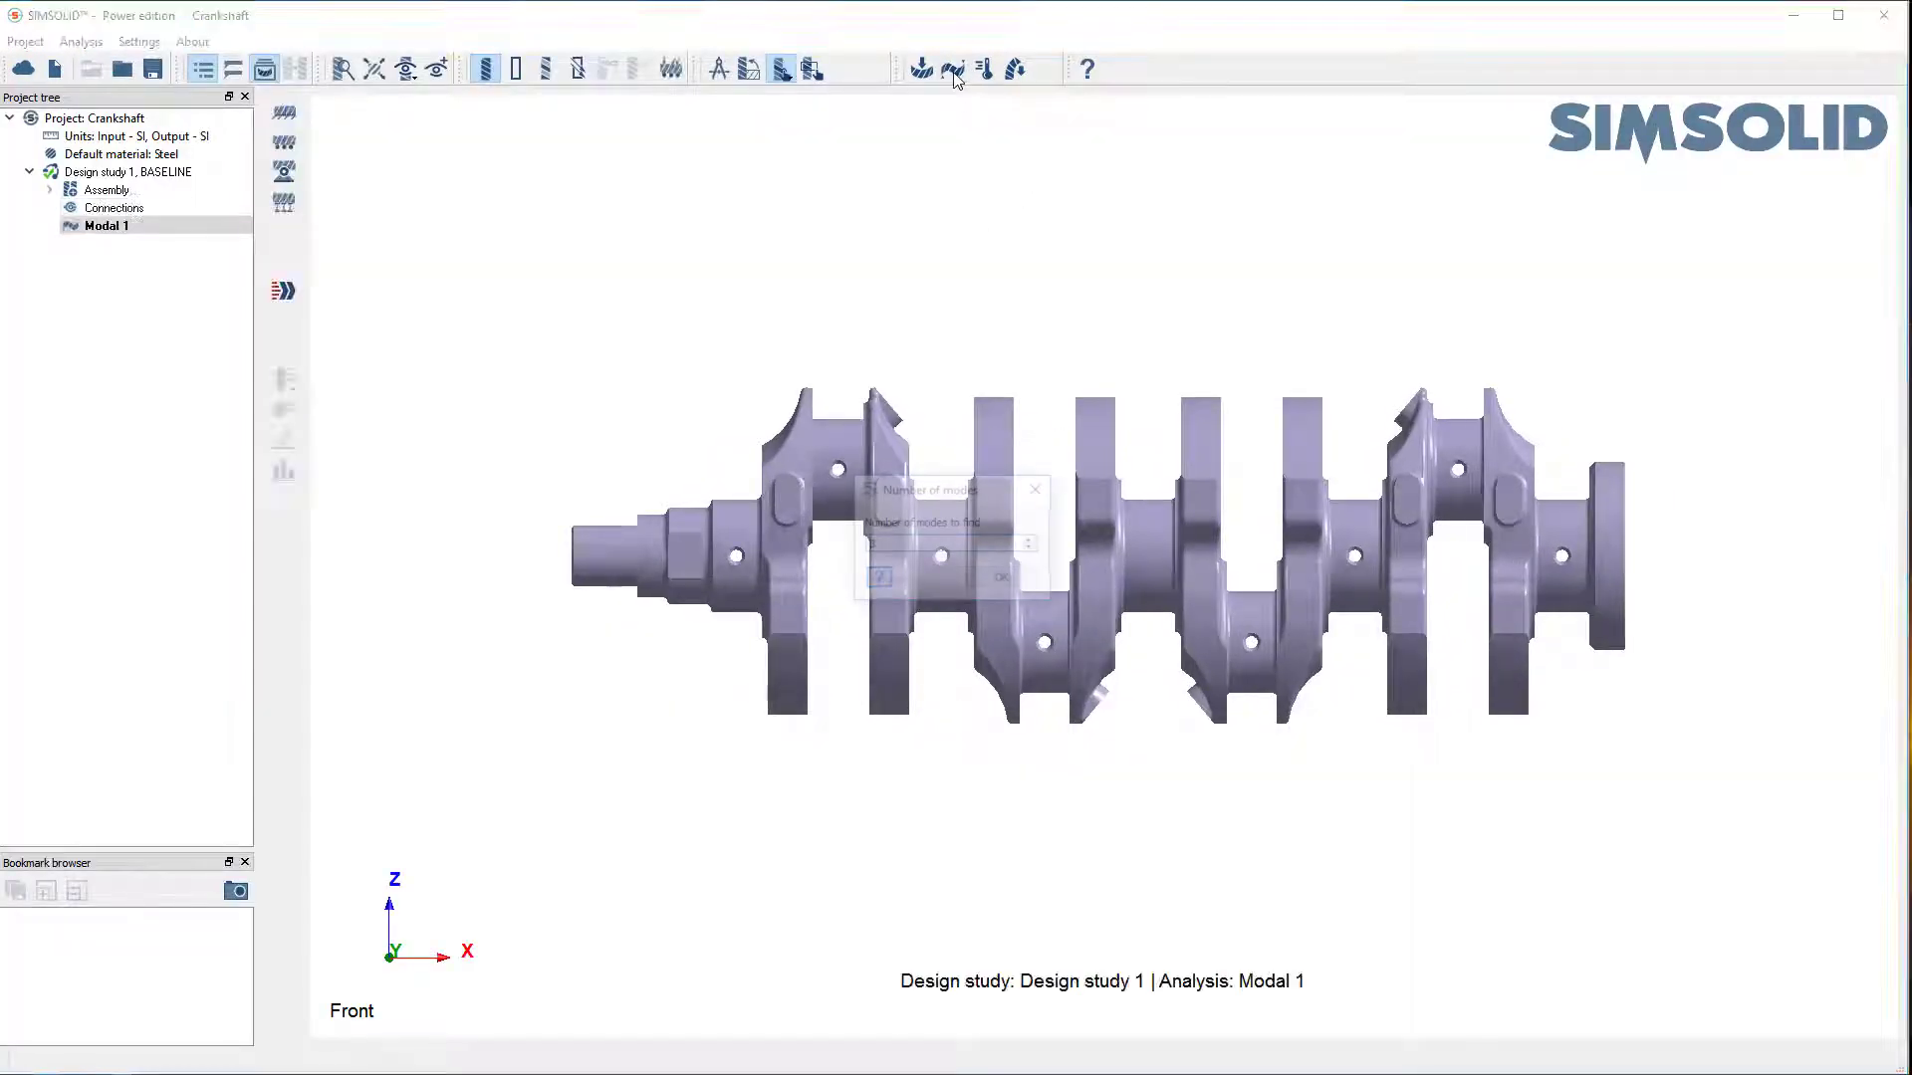
click(1003, 578)
click(283, 291)
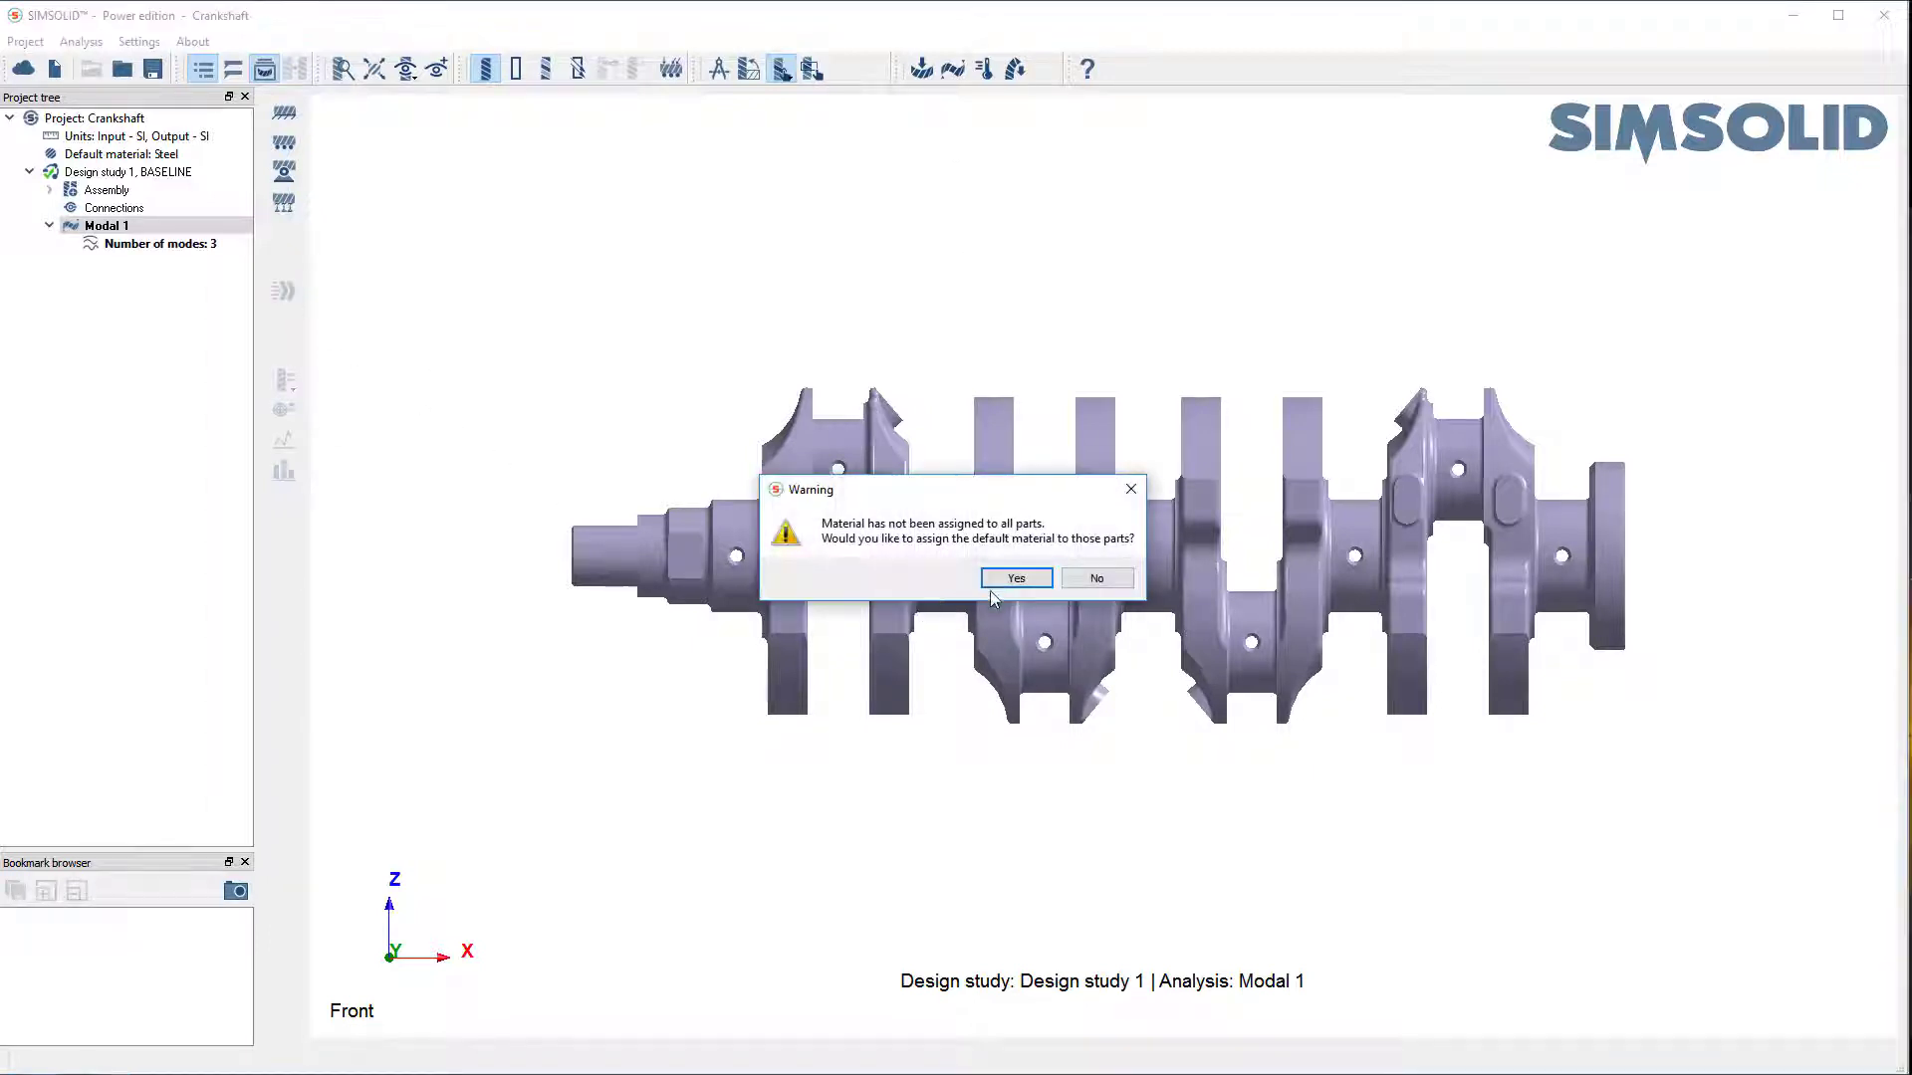
click(1016, 579)
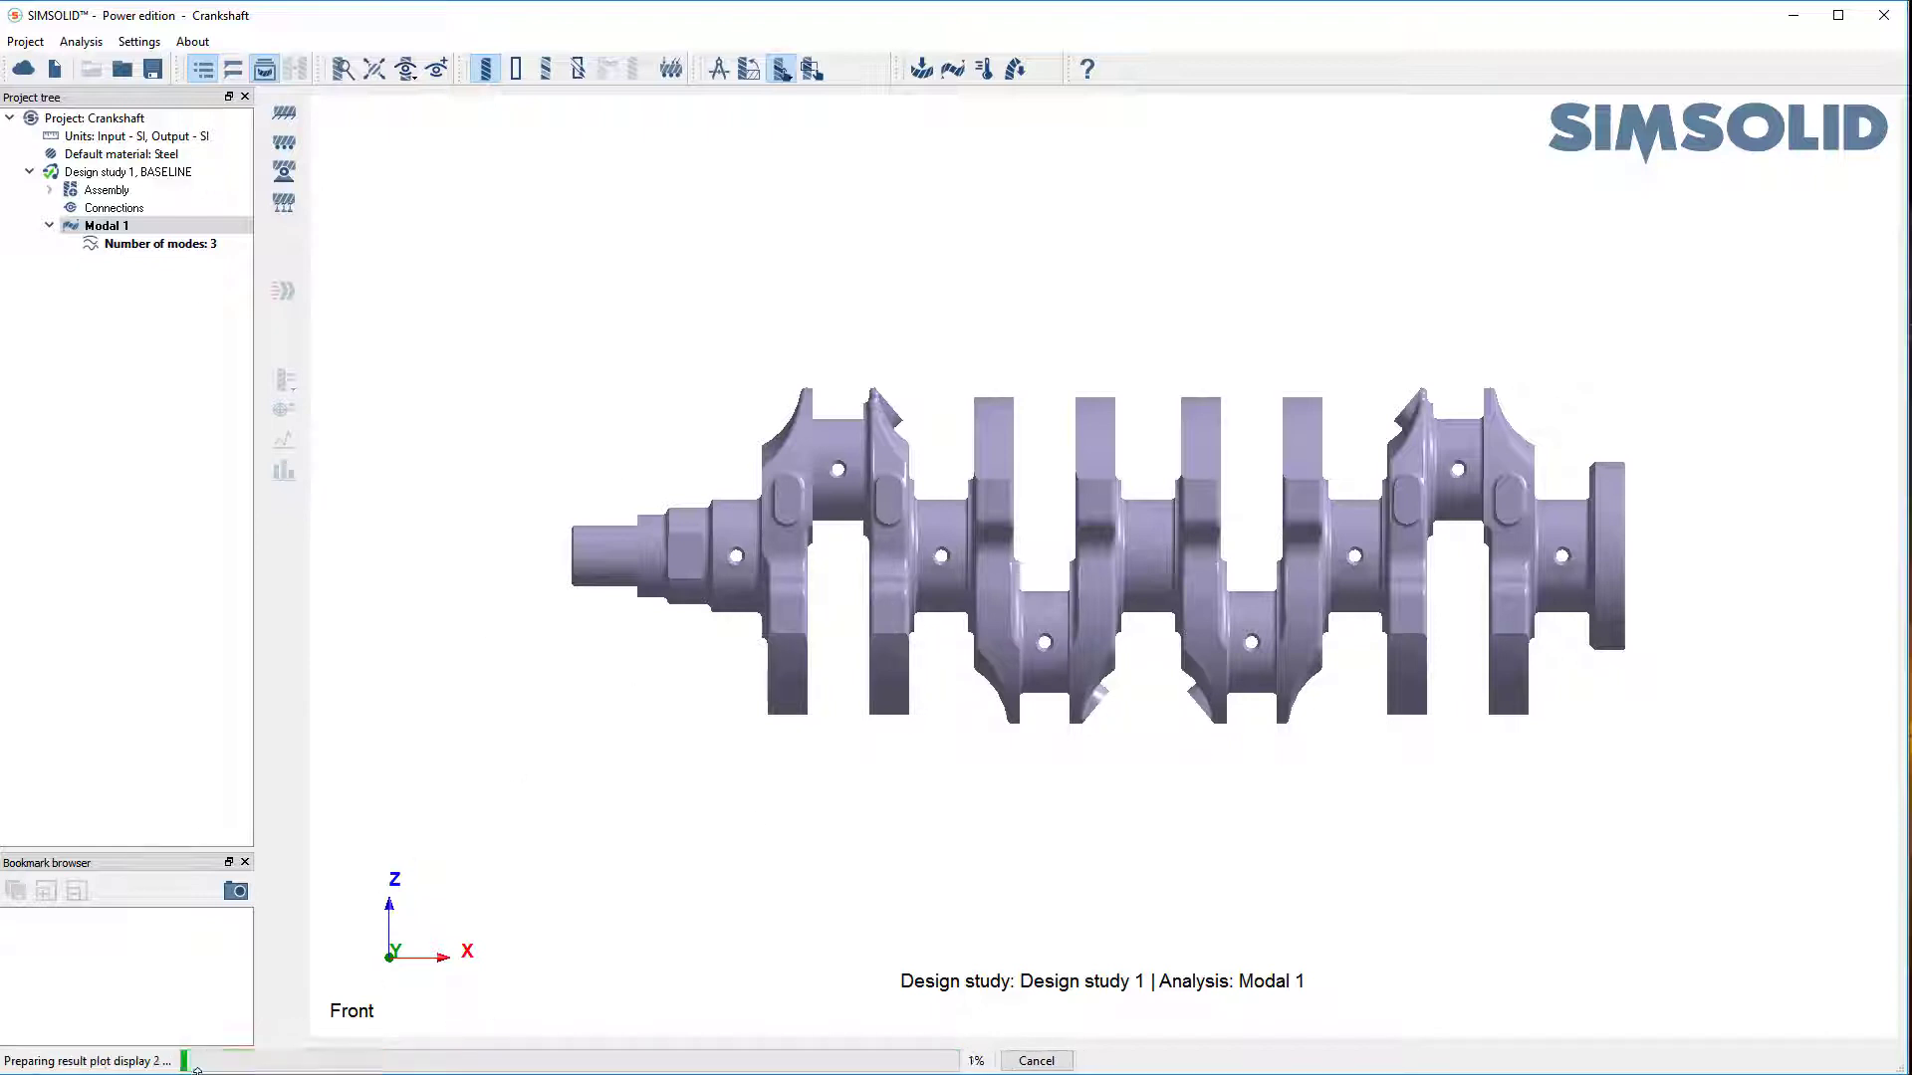
Plot the displacement magnitude for mode 7 on the deformed crankshaft and start its animation
click(287, 382)
click(399, 383)
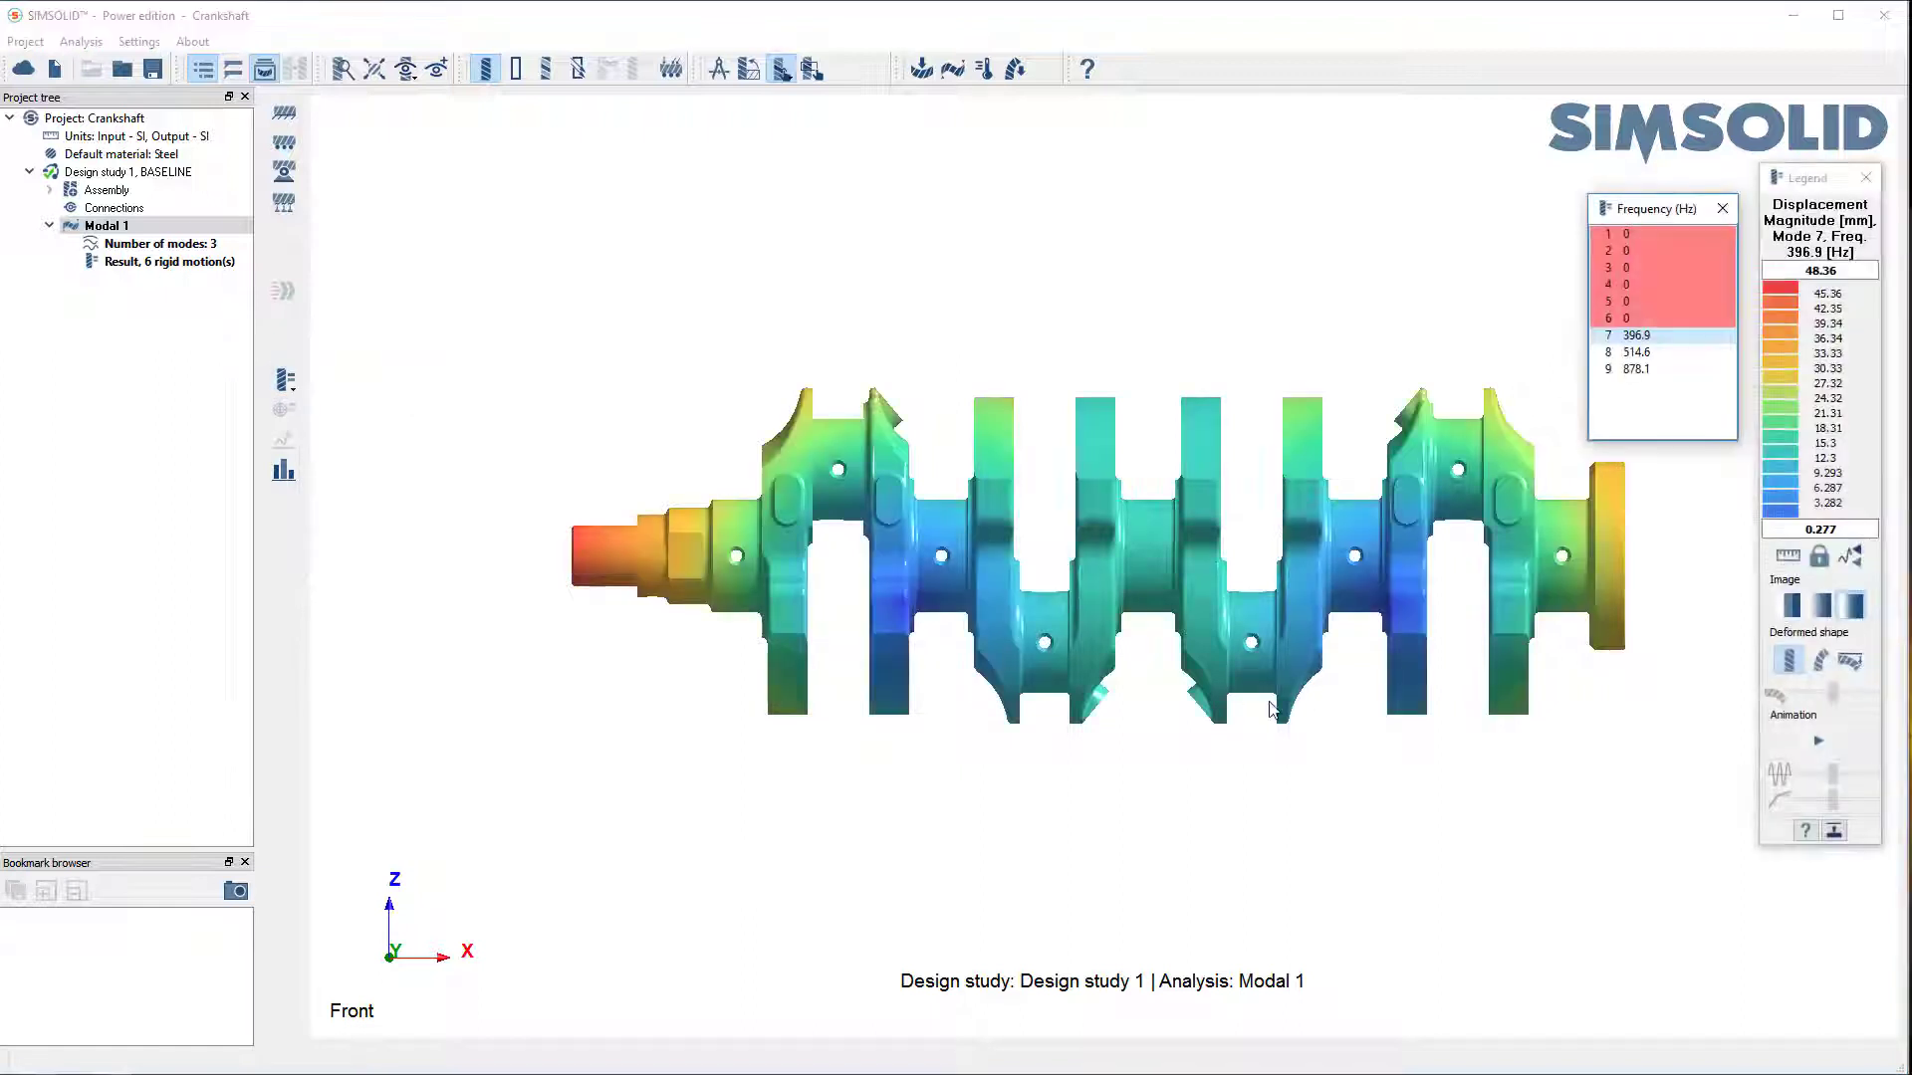
click(1822, 662)
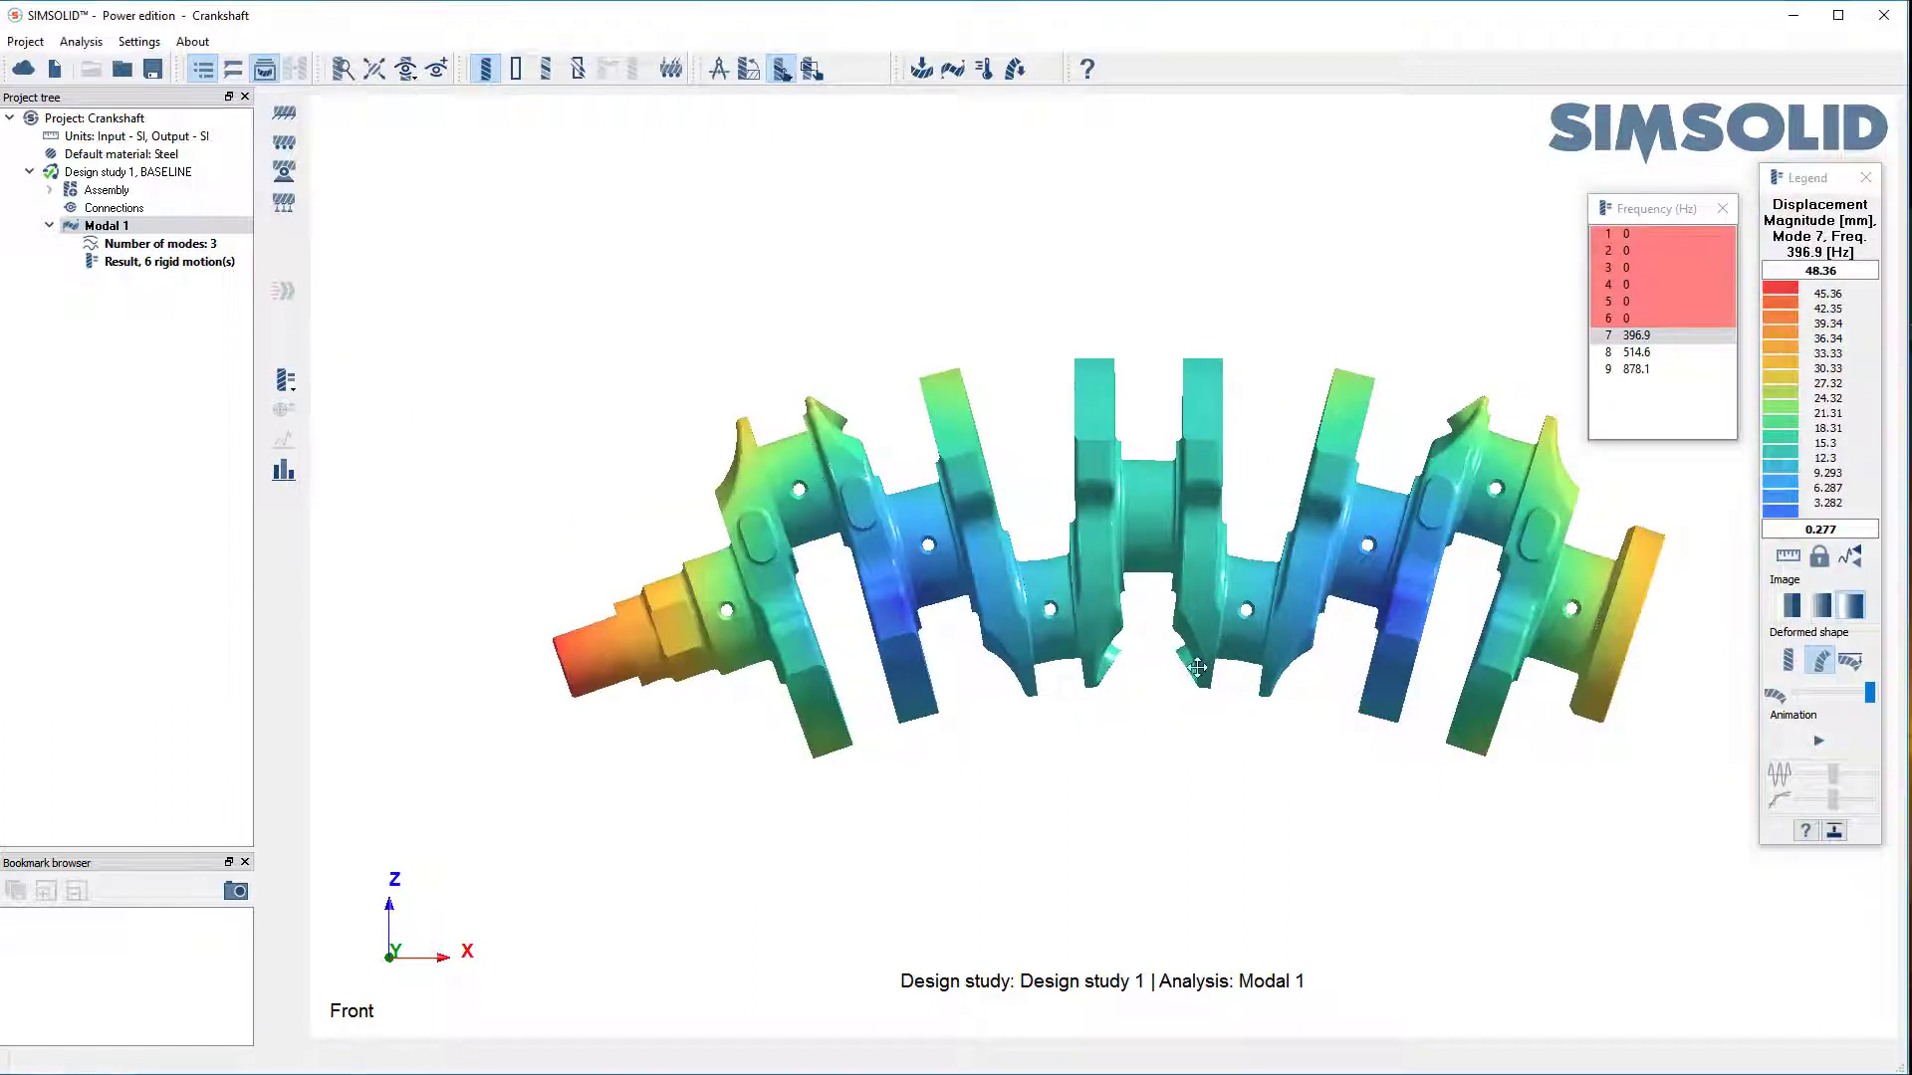
click(1818, 741)
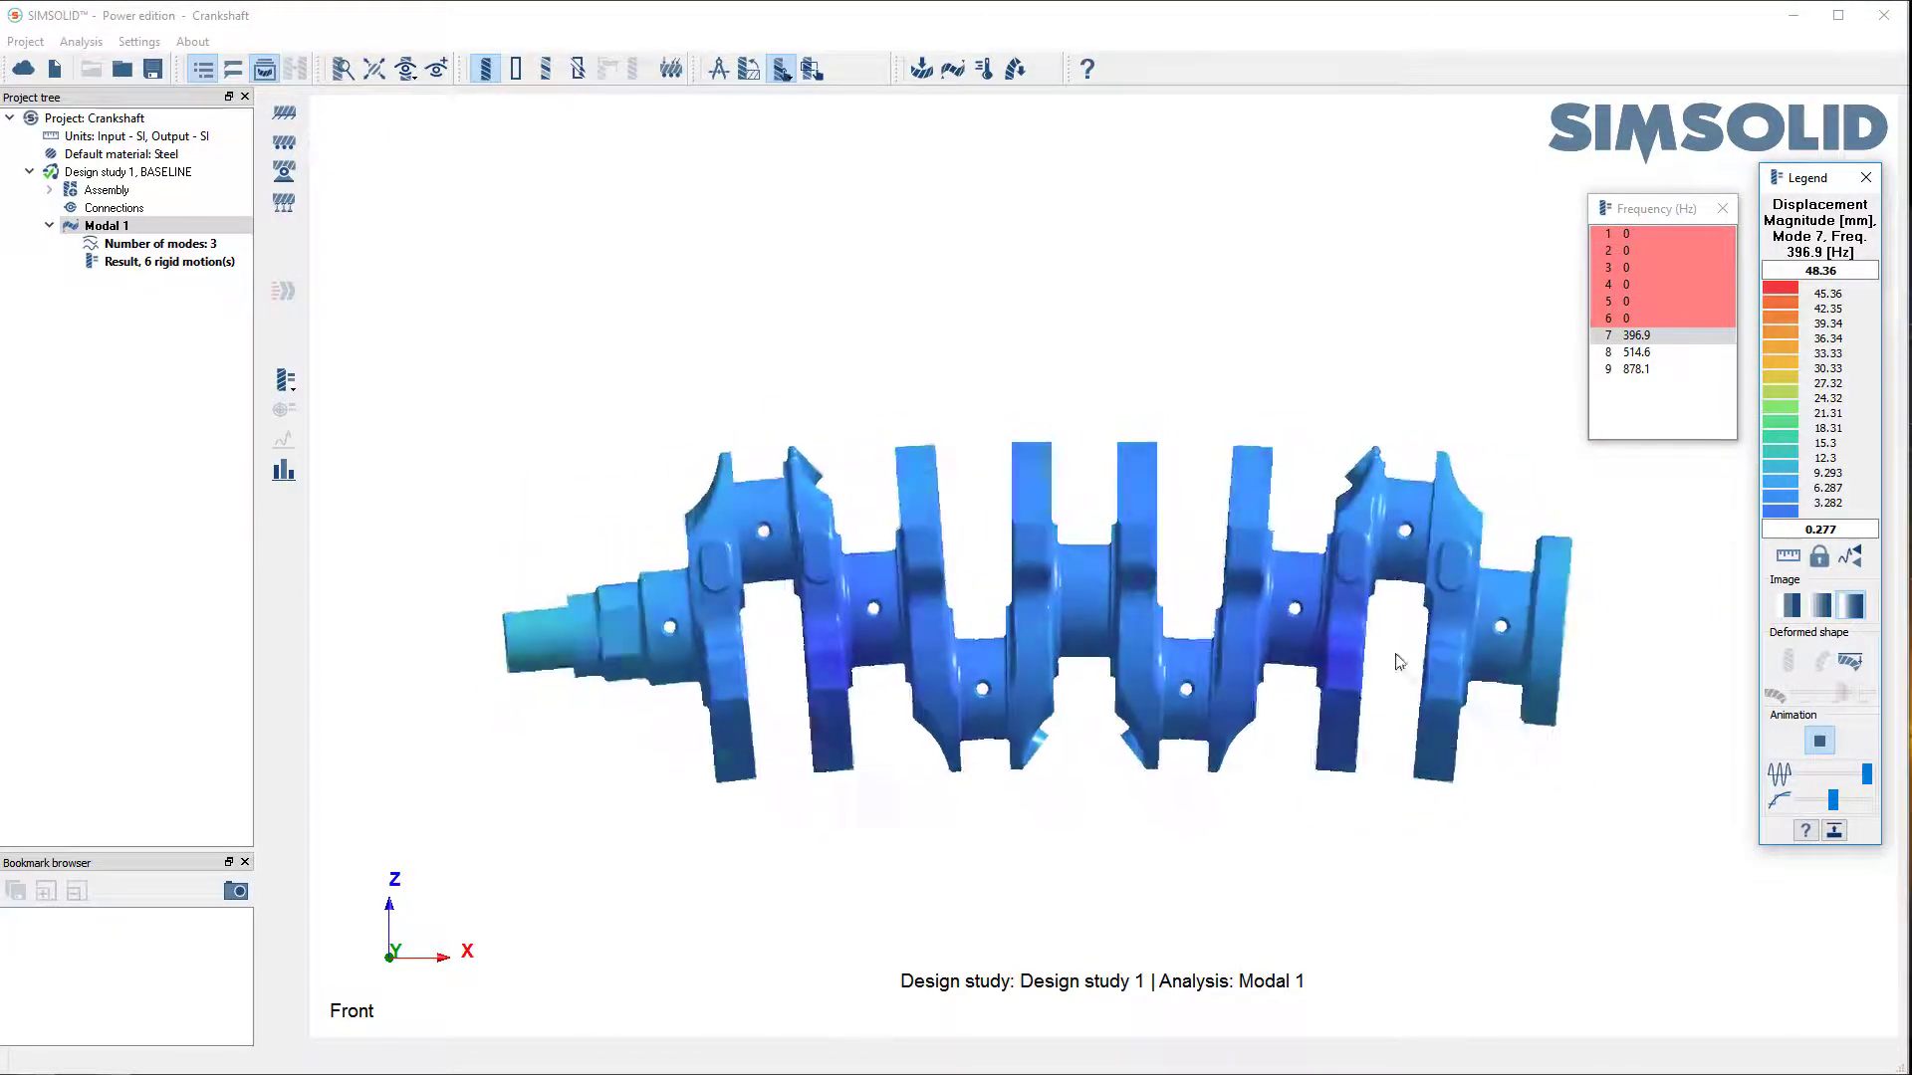
View the animated shapes of modes 8 and 9, return to mode 7 and stop the animation
click(1666, 355)
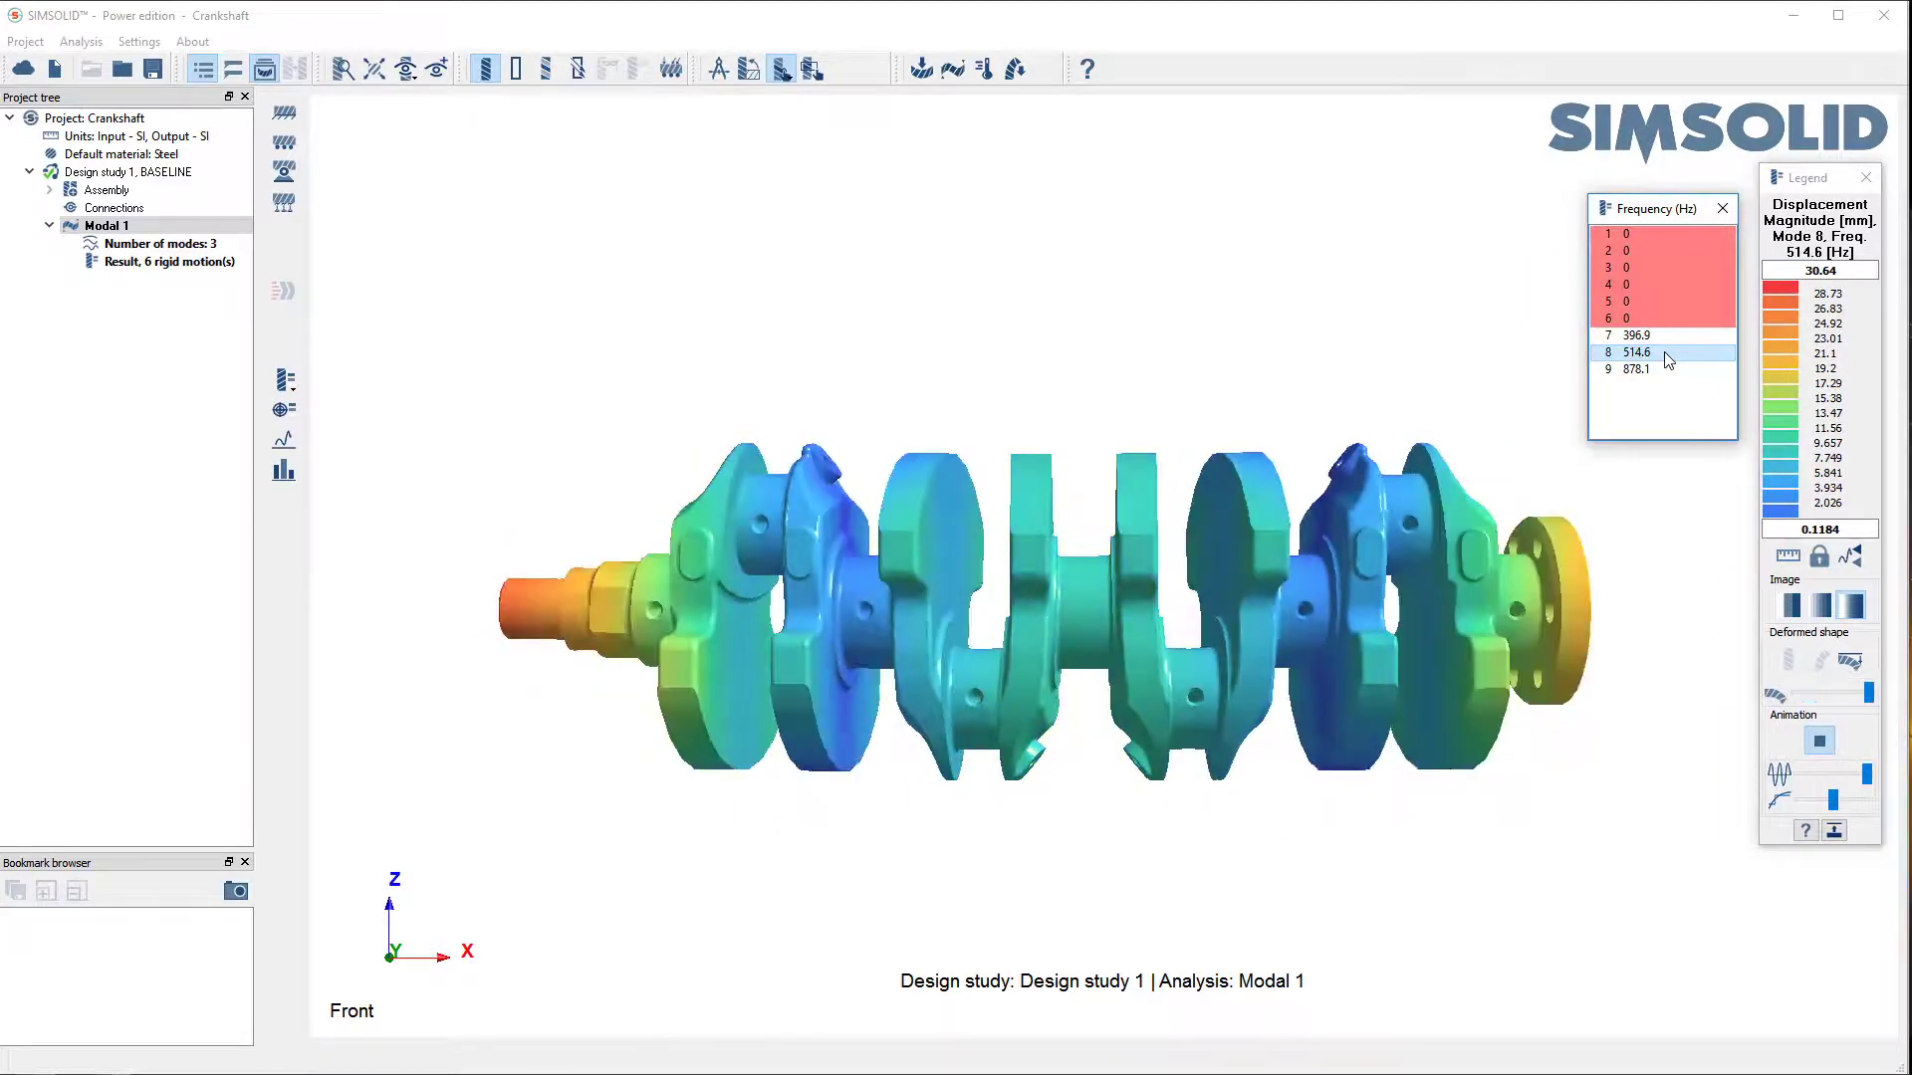
click(1641, 370)
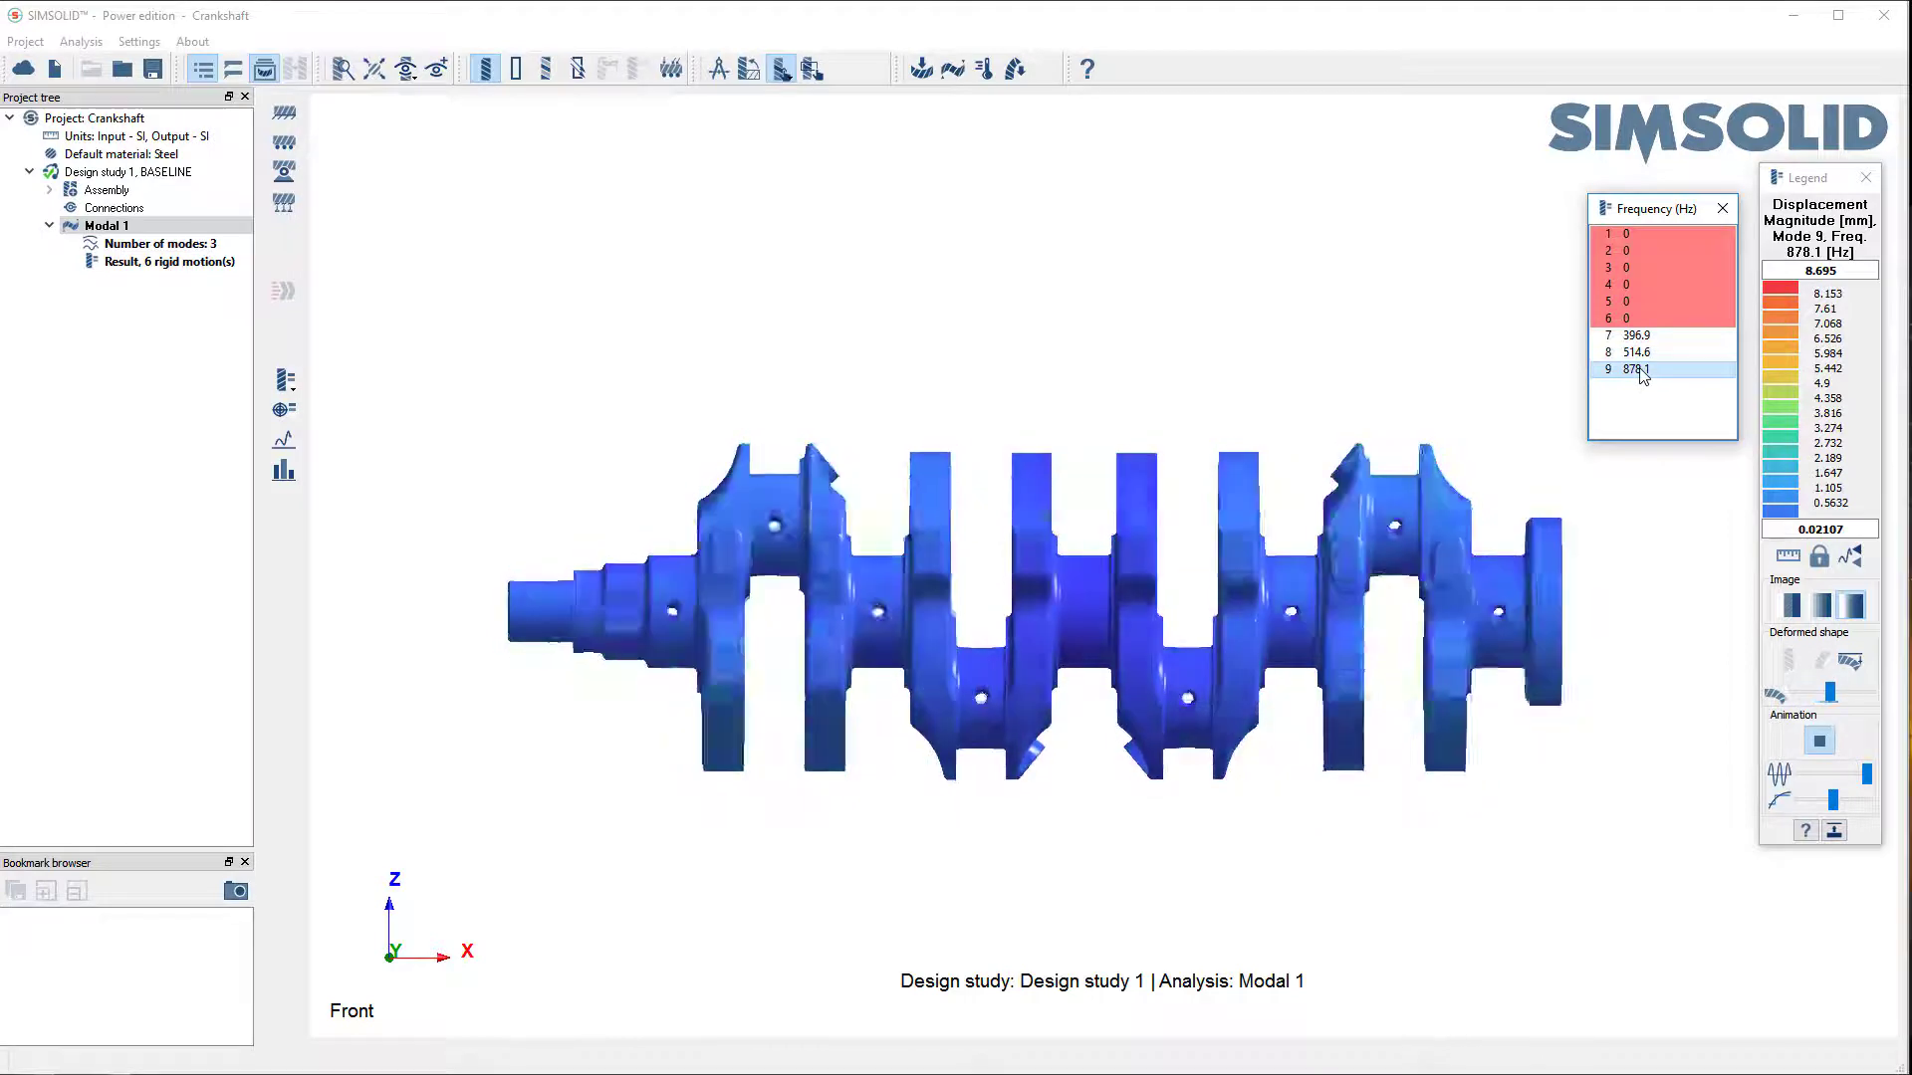
click(1641, 337)
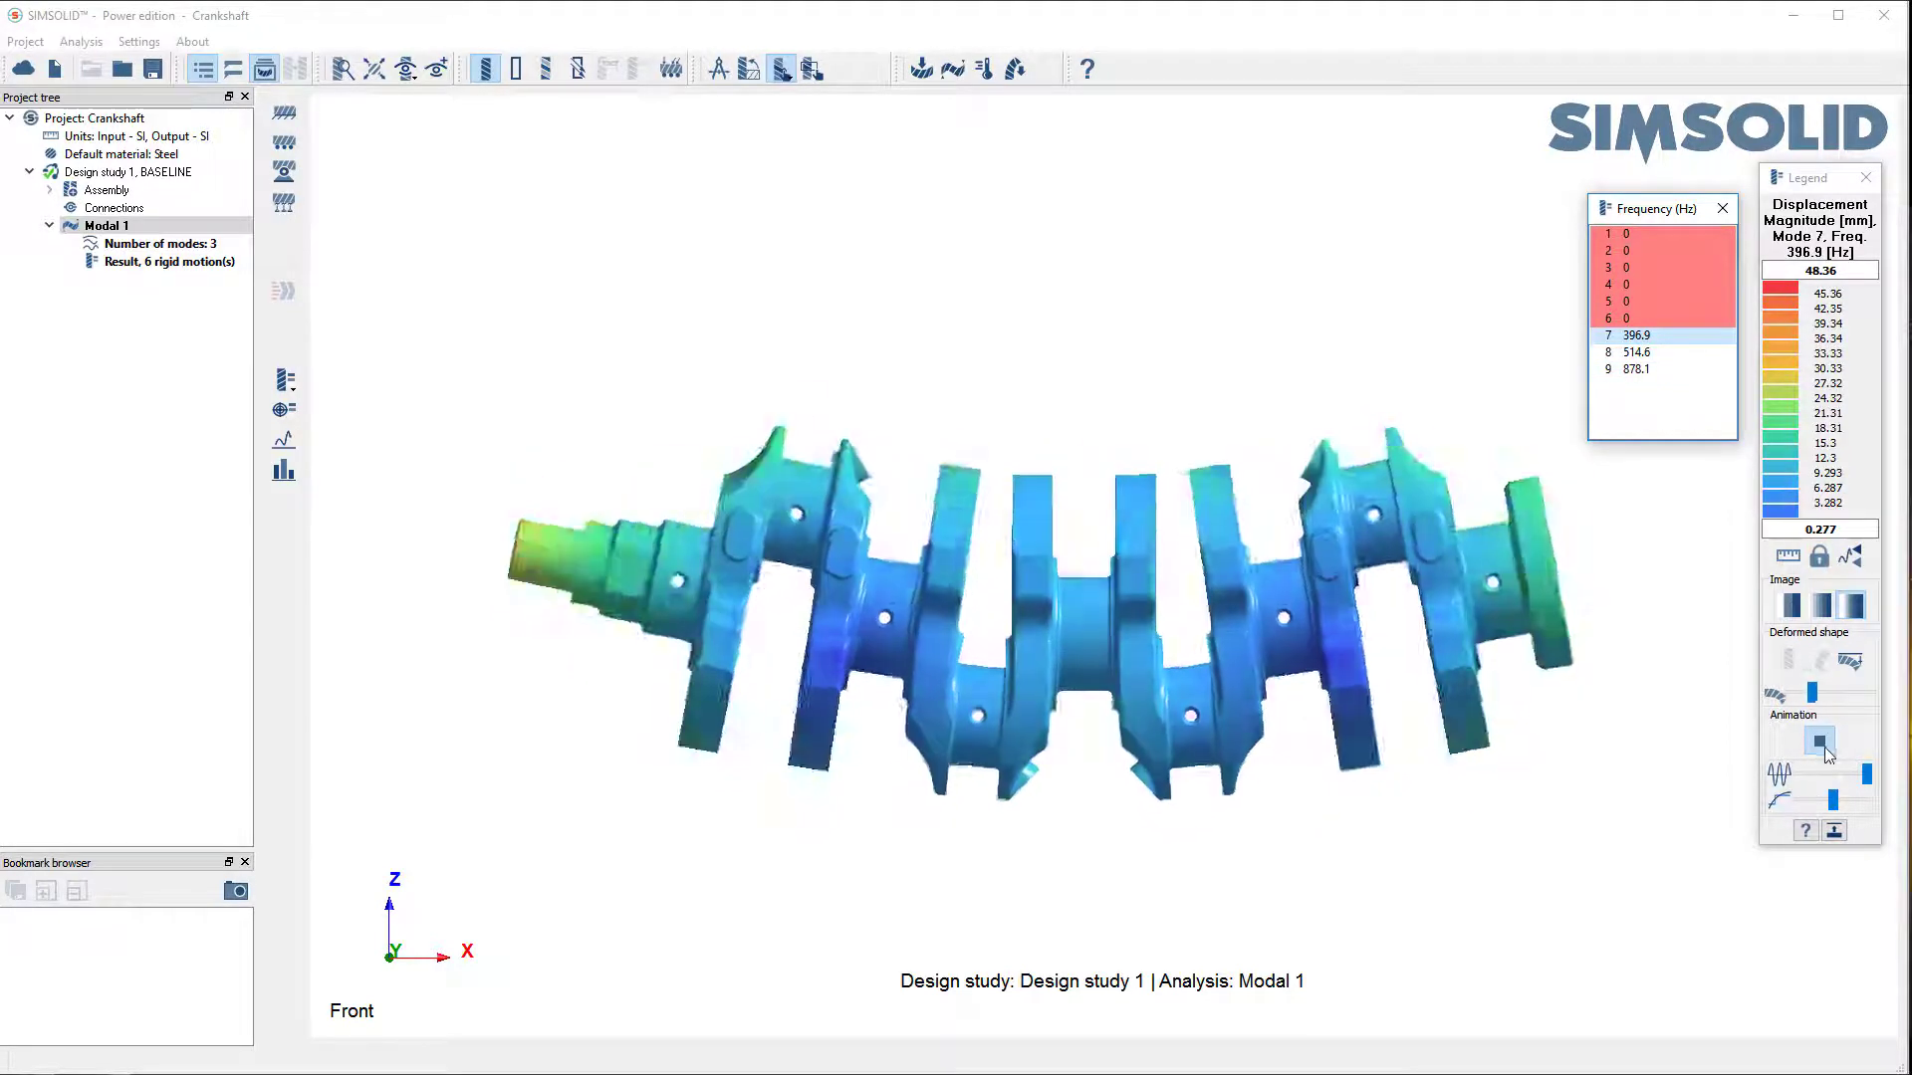
click(1821, 744)
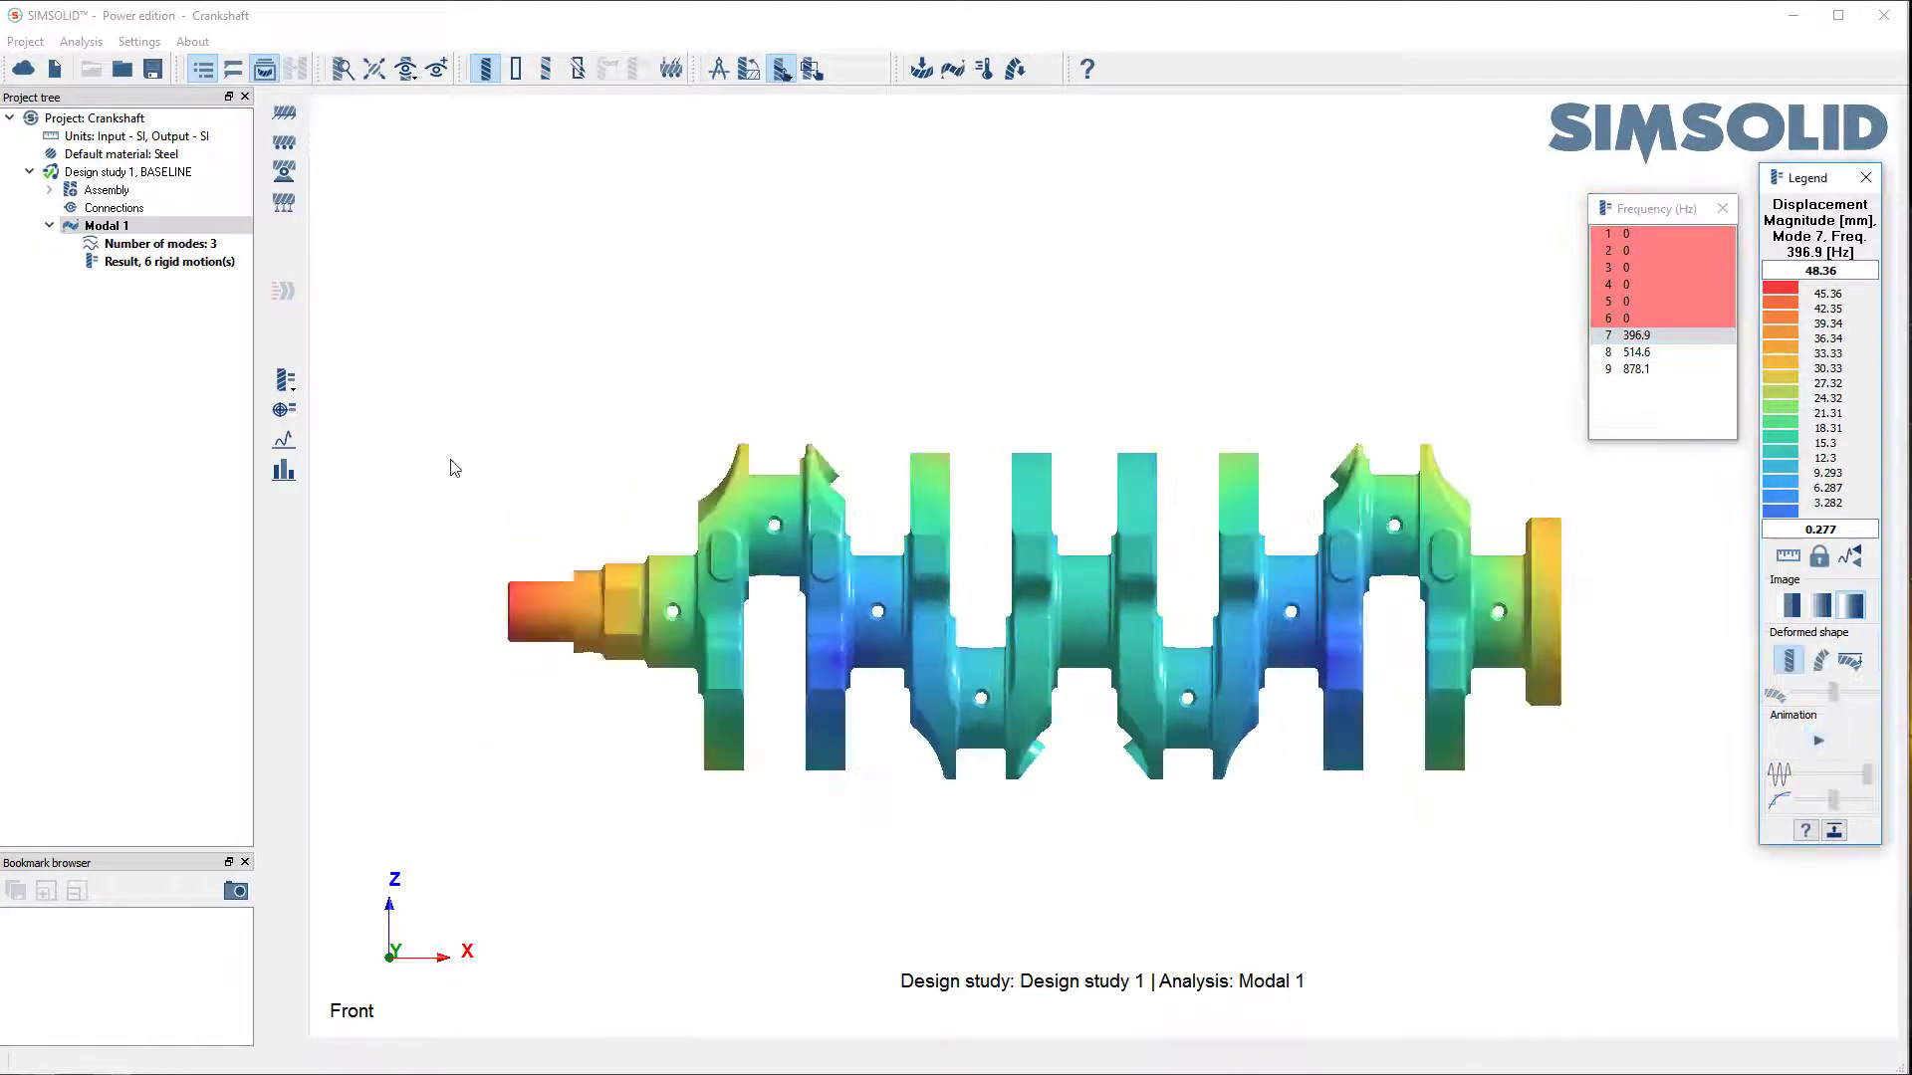
Check the solution info of the modal result and save a bookmark of the displacement plot
right_click(174, 264)
click(247, 349)
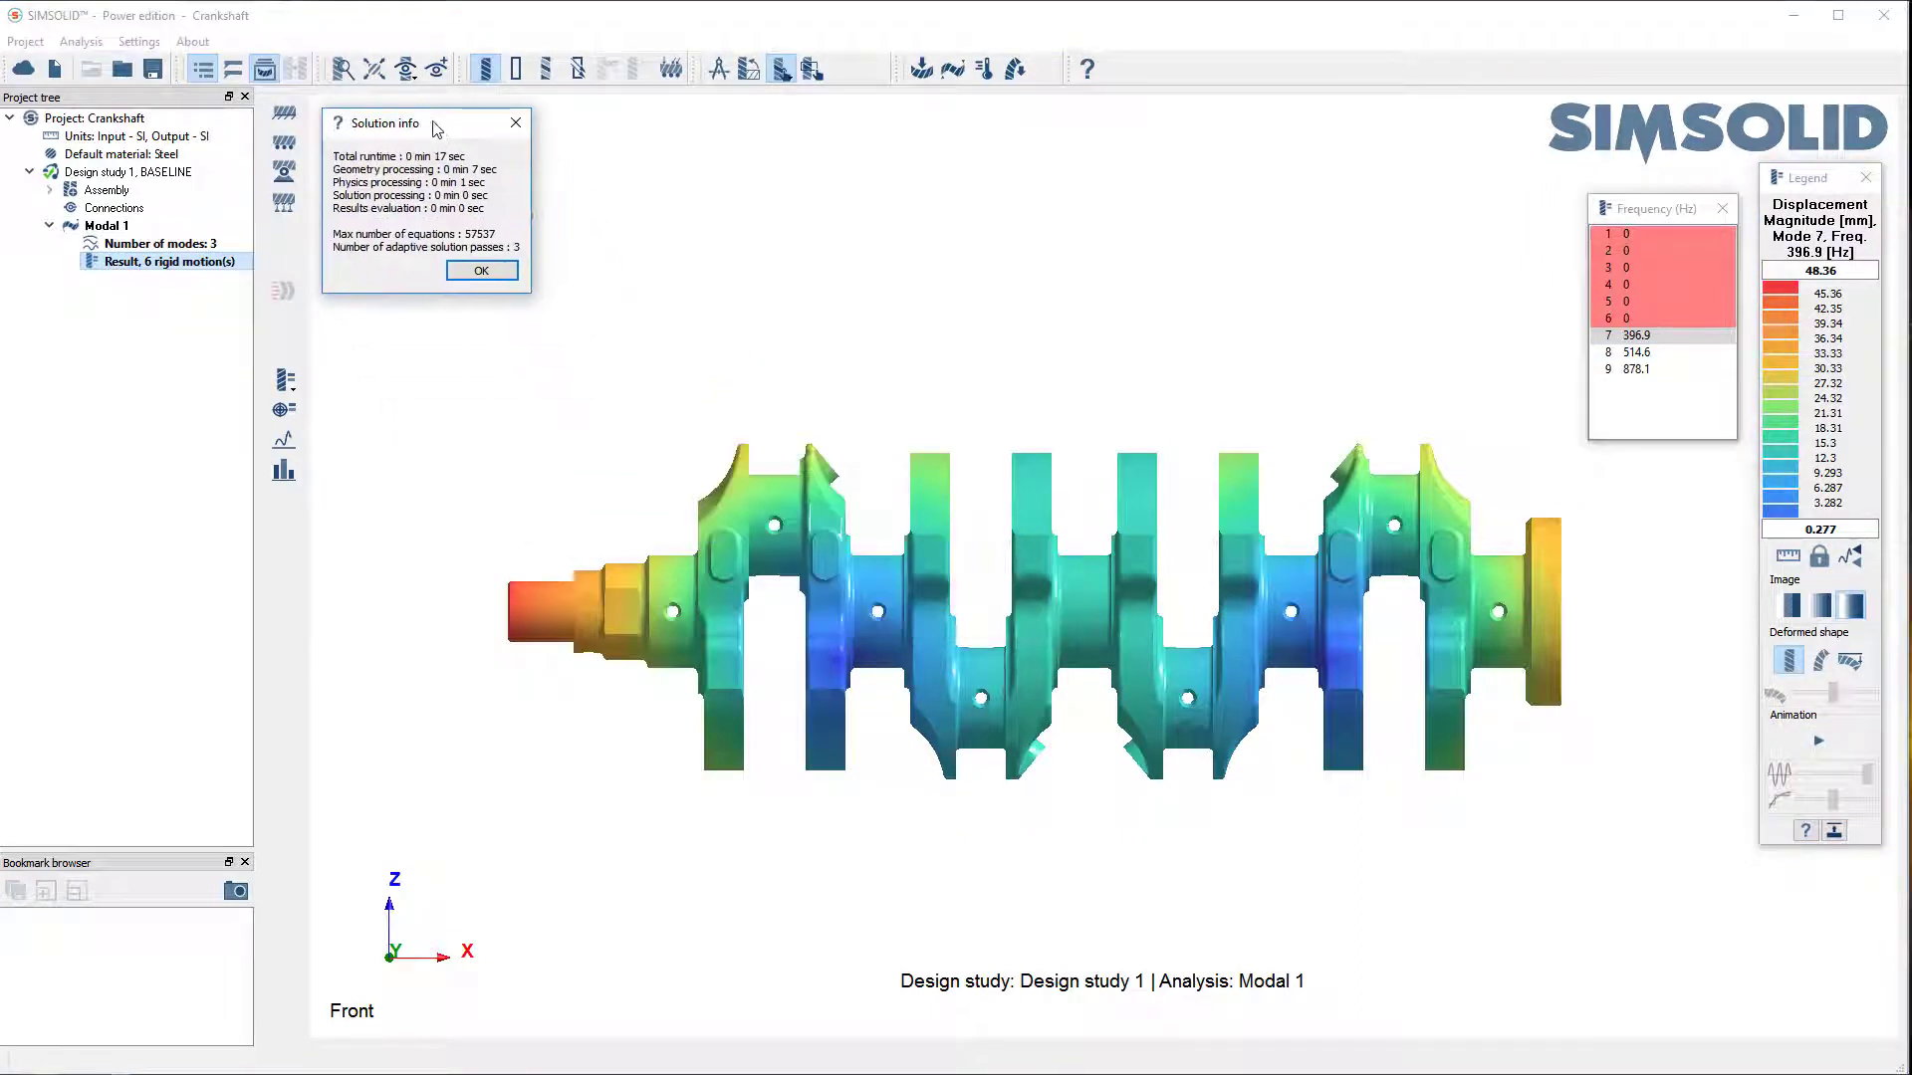
click(236, 892)
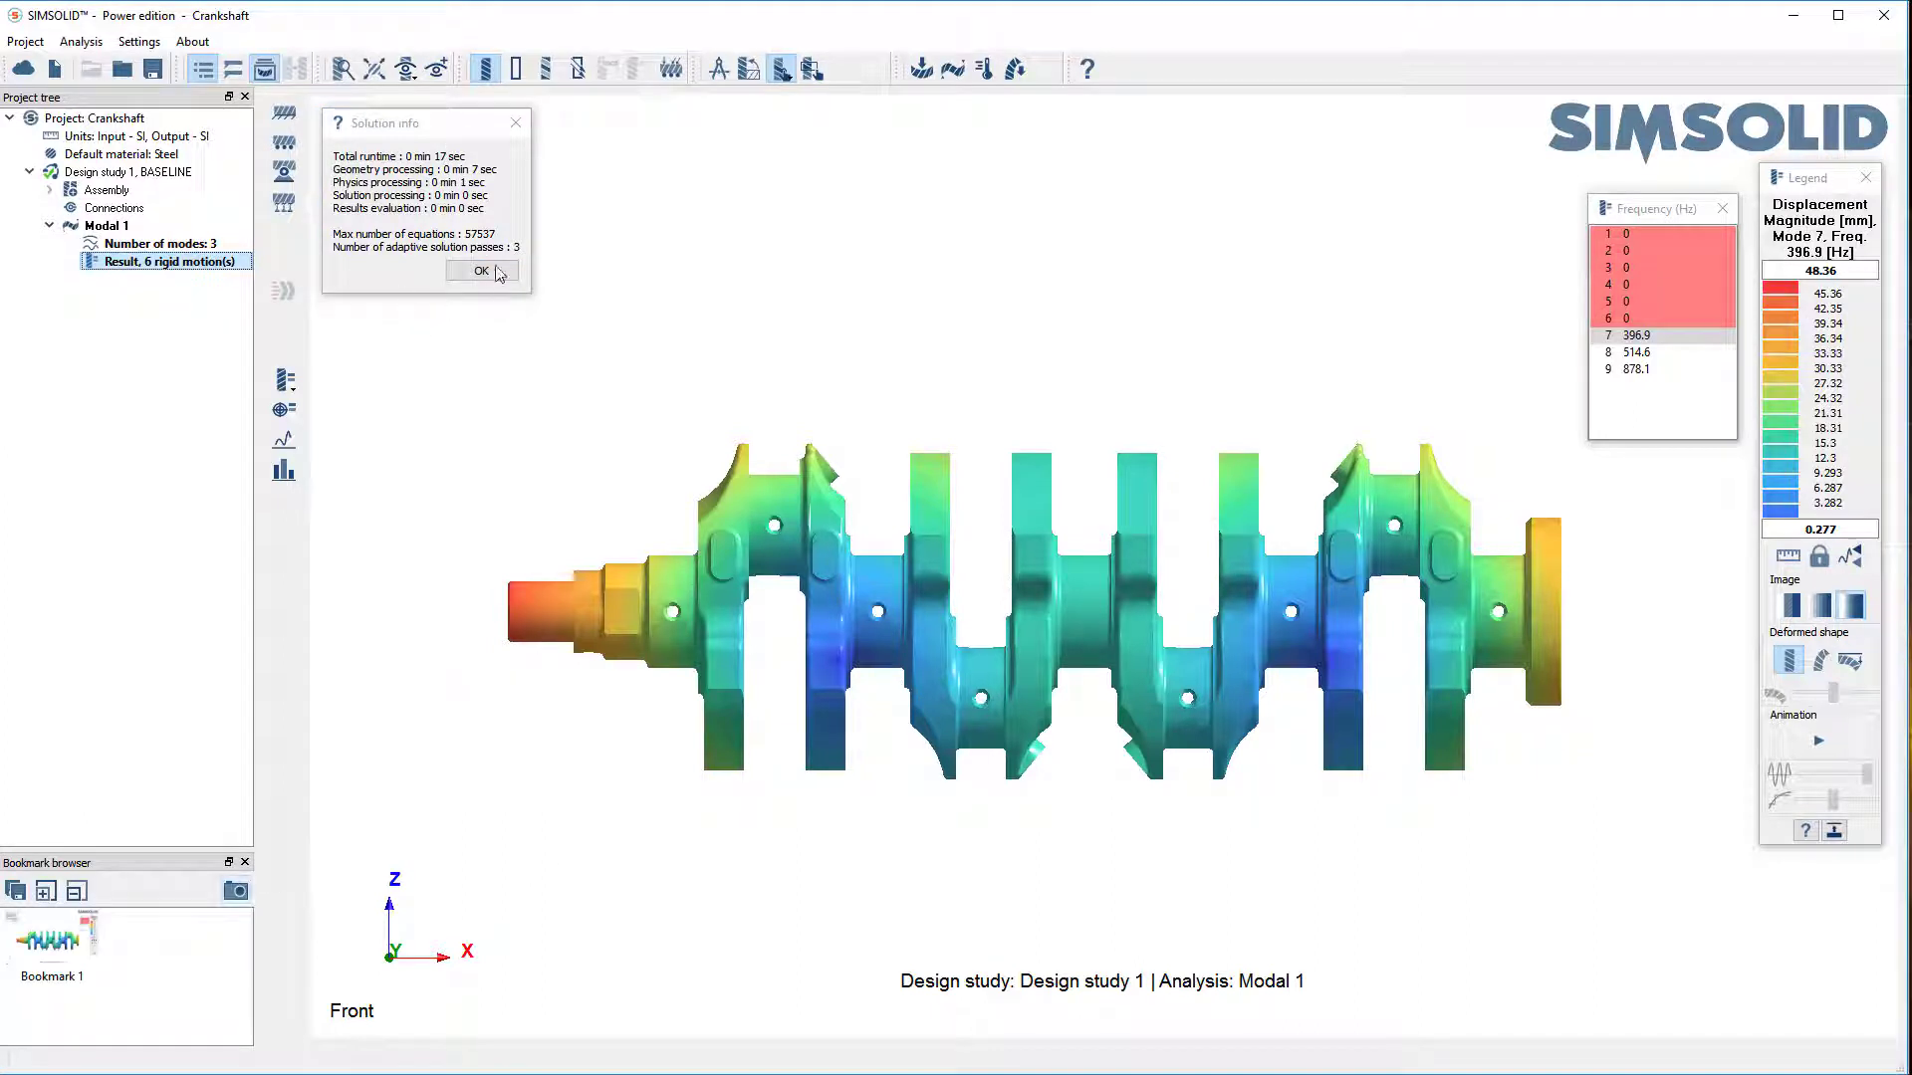
click(515, 123)
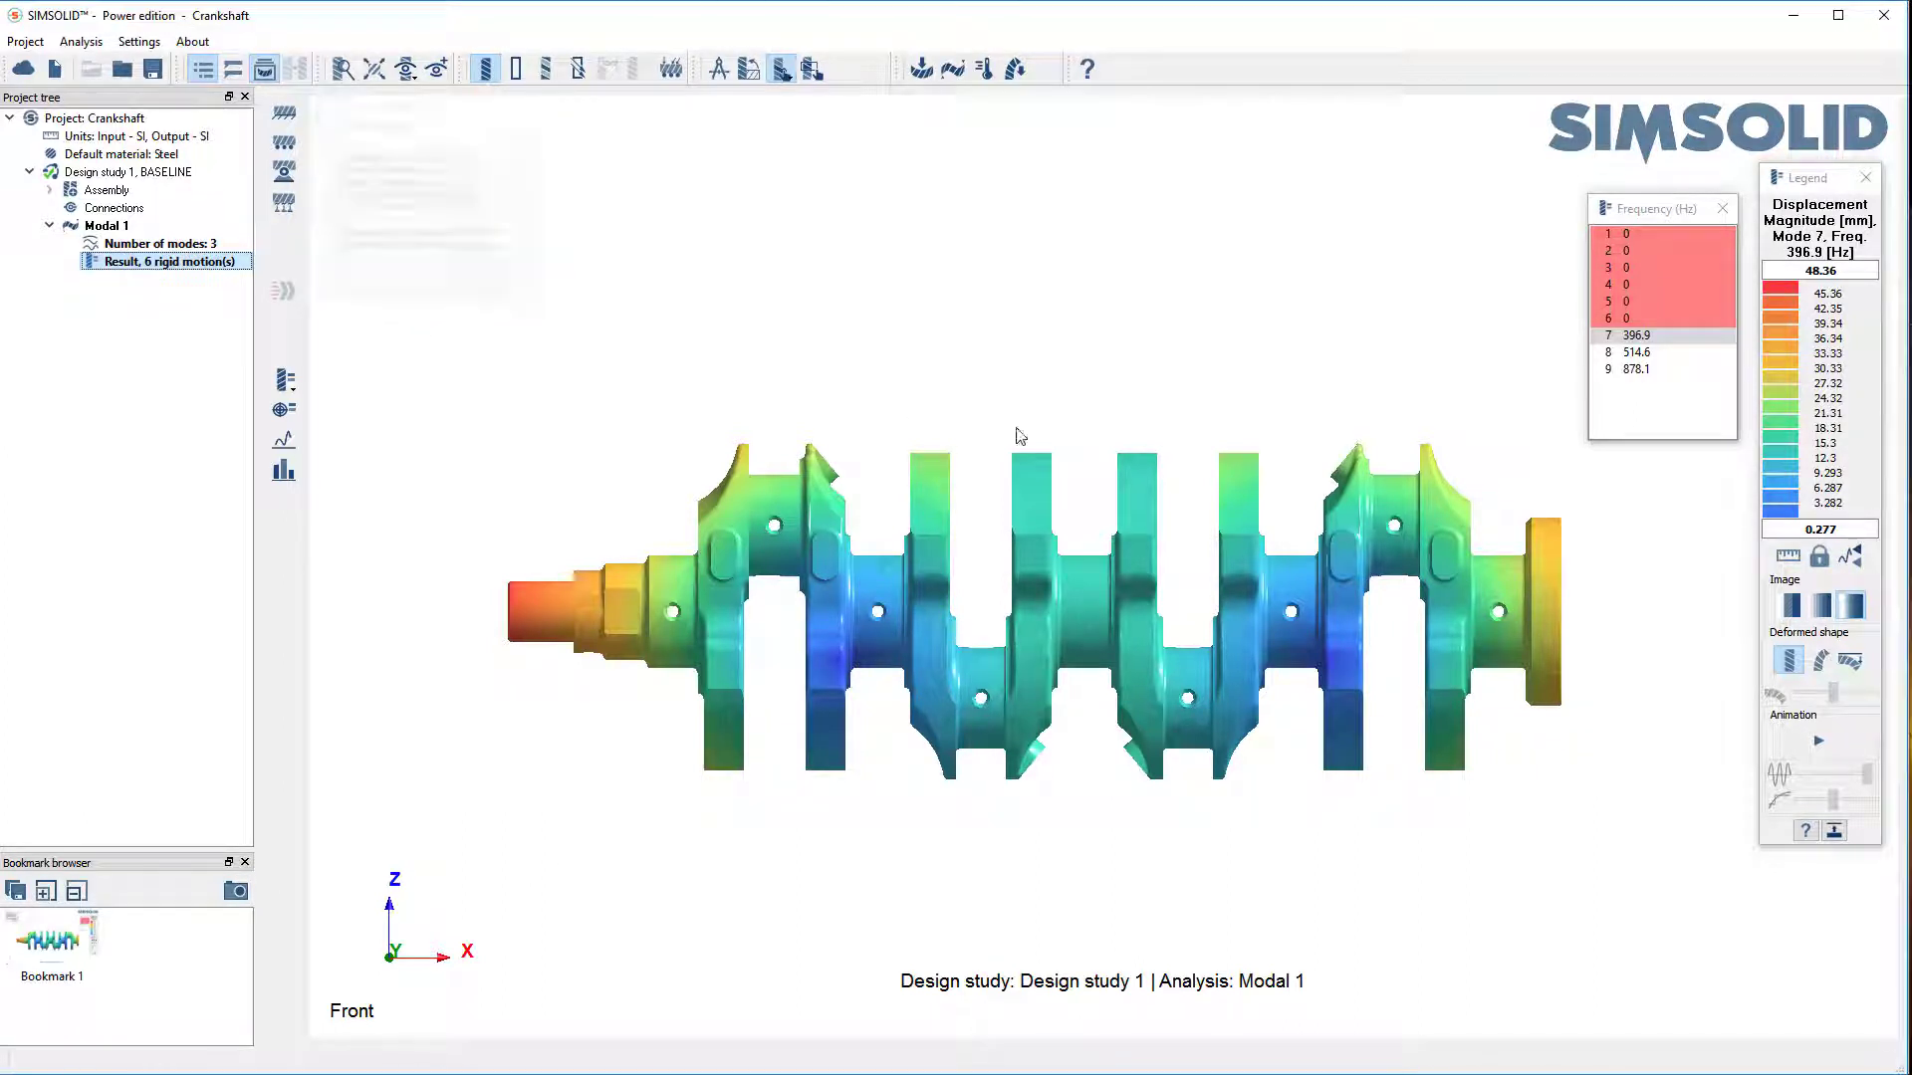
Close the result plot and set the assembly's analysis resolution to Detailed in the solution settings
click(1865, 179)
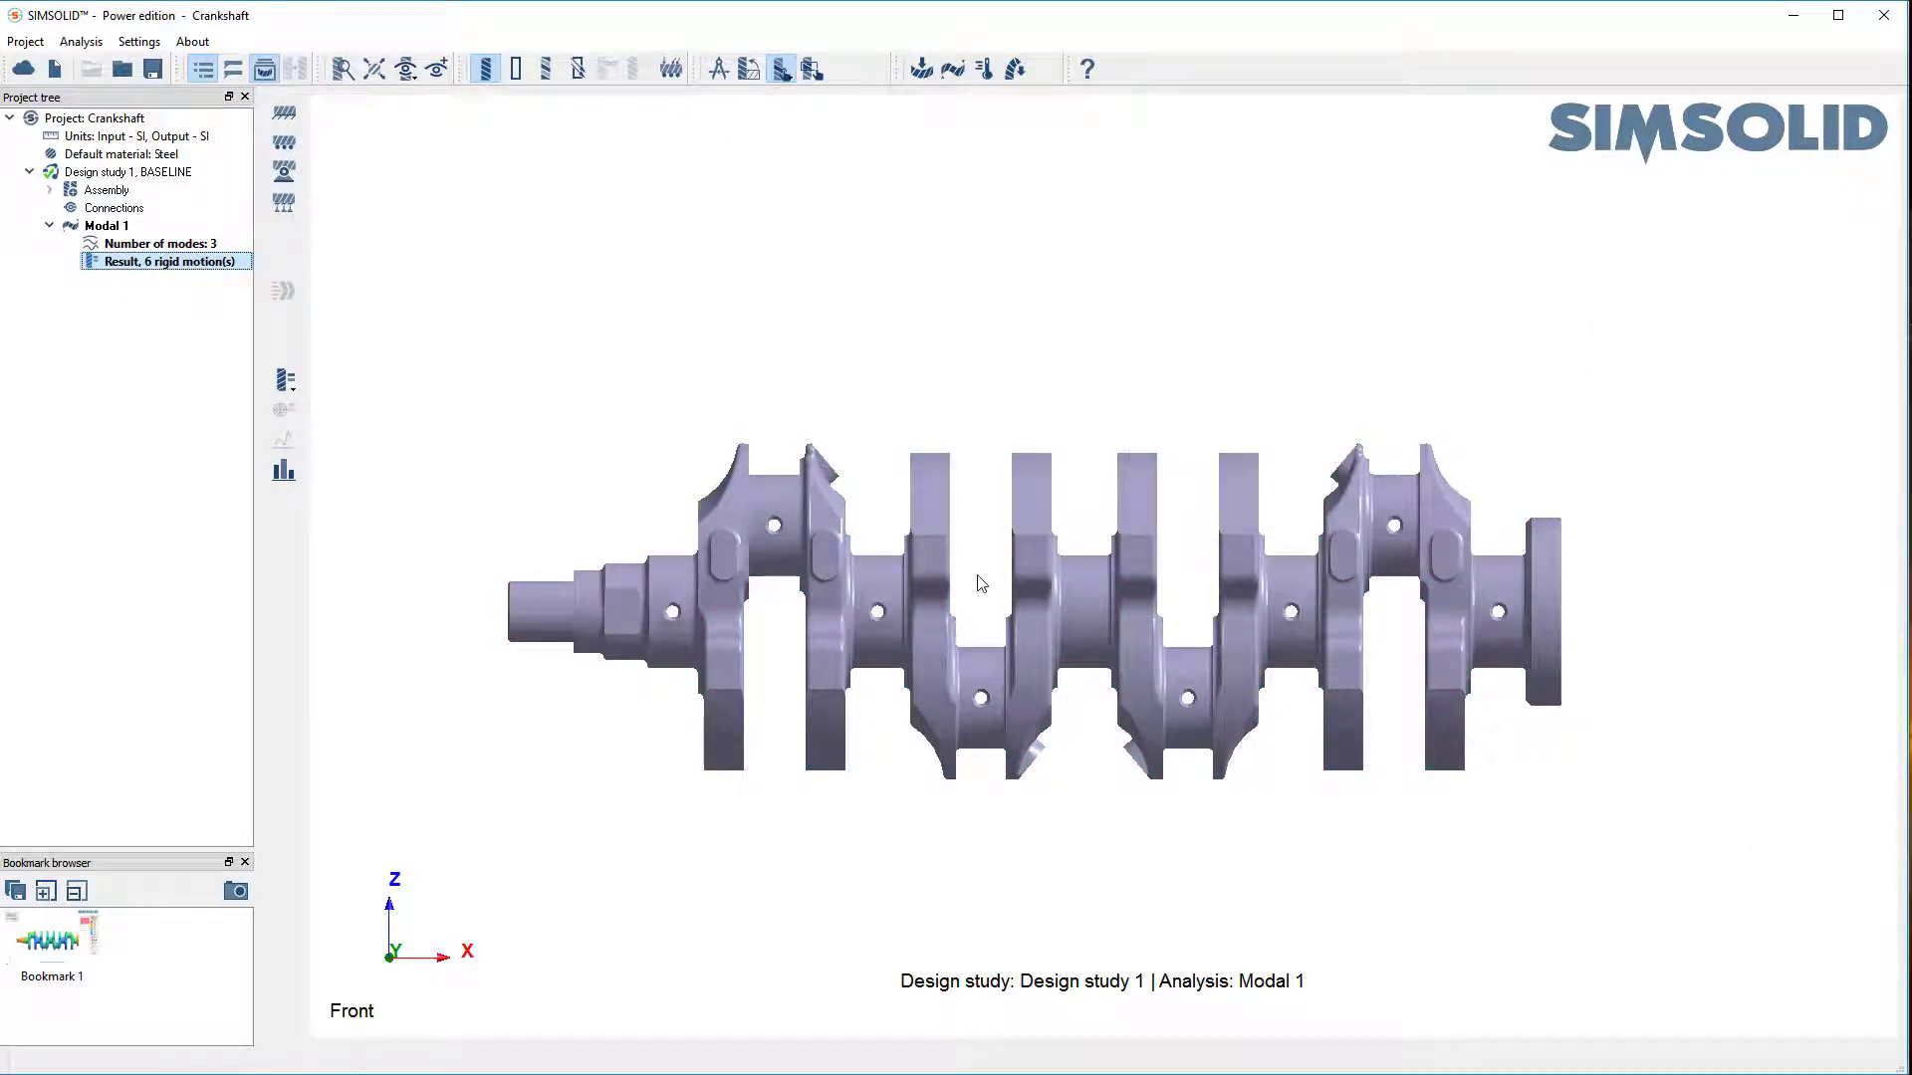
click(139, 42)
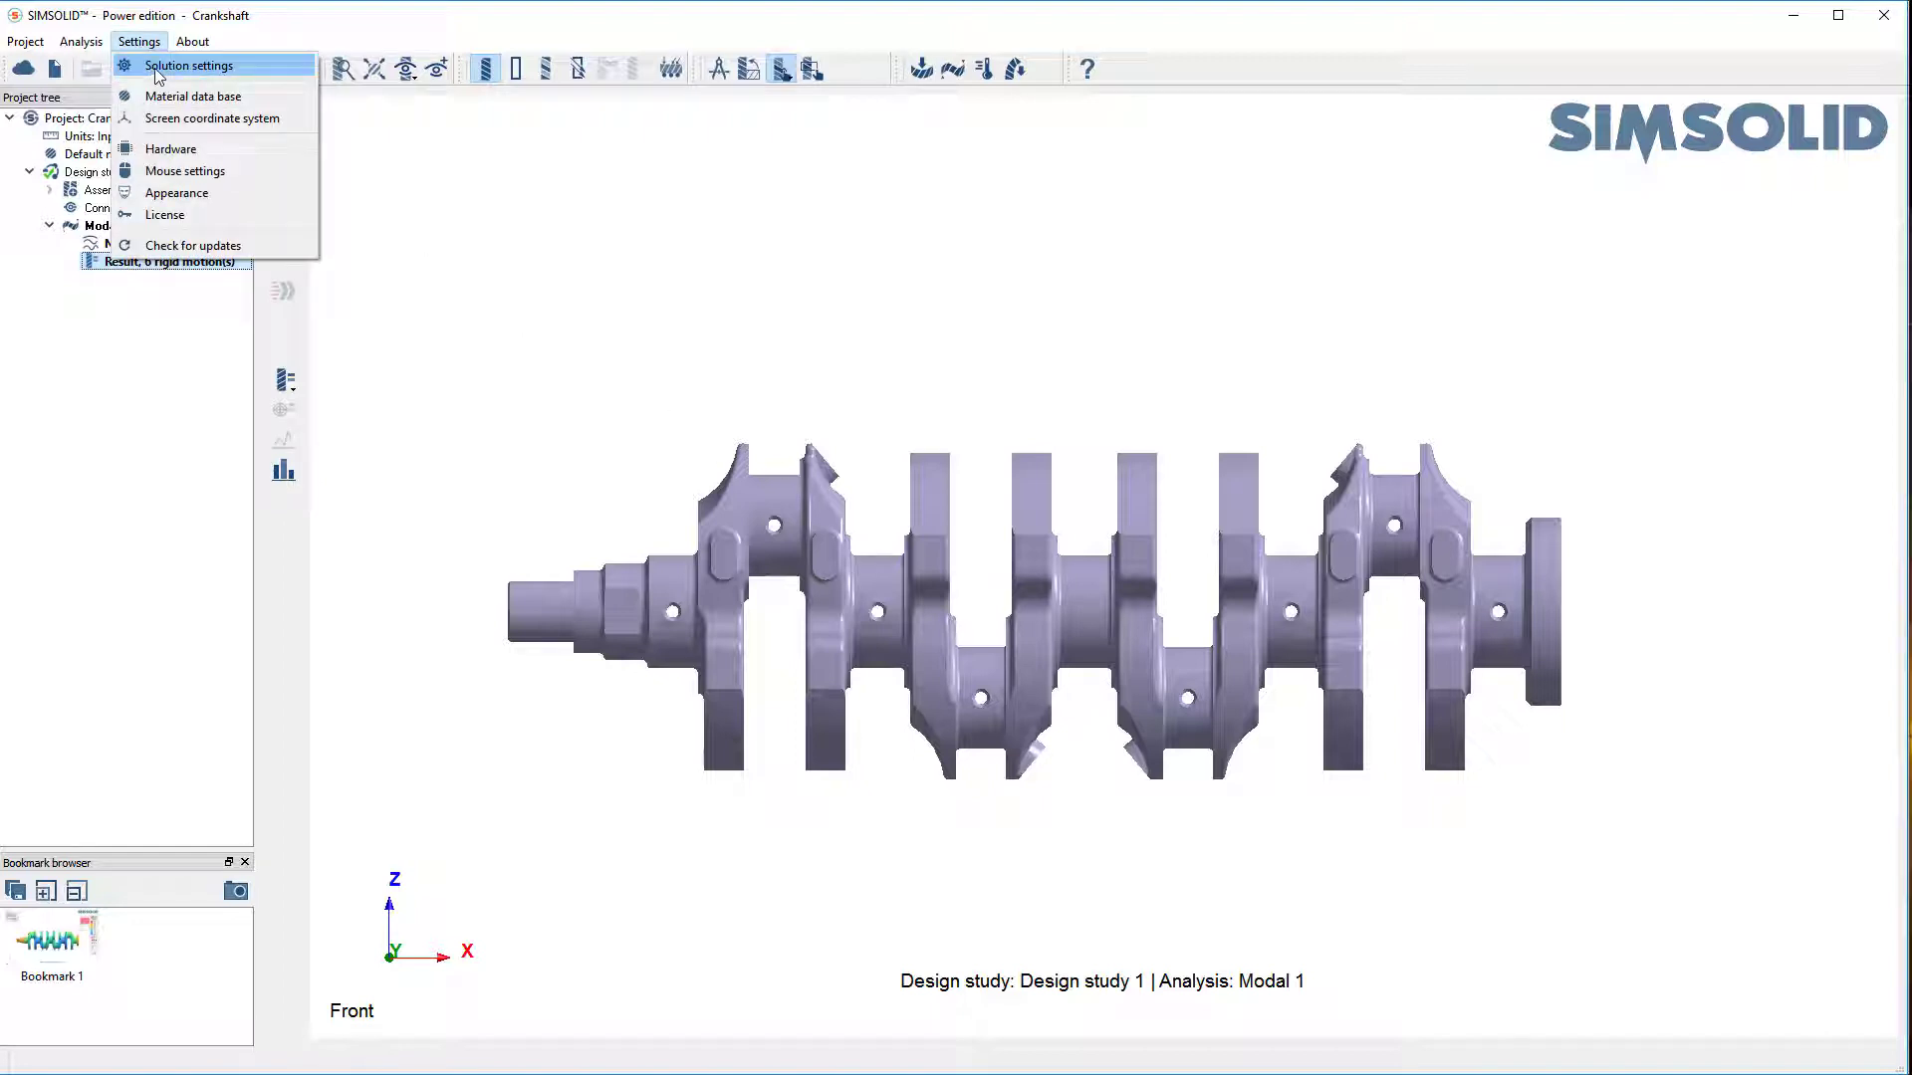
click(157, 67)
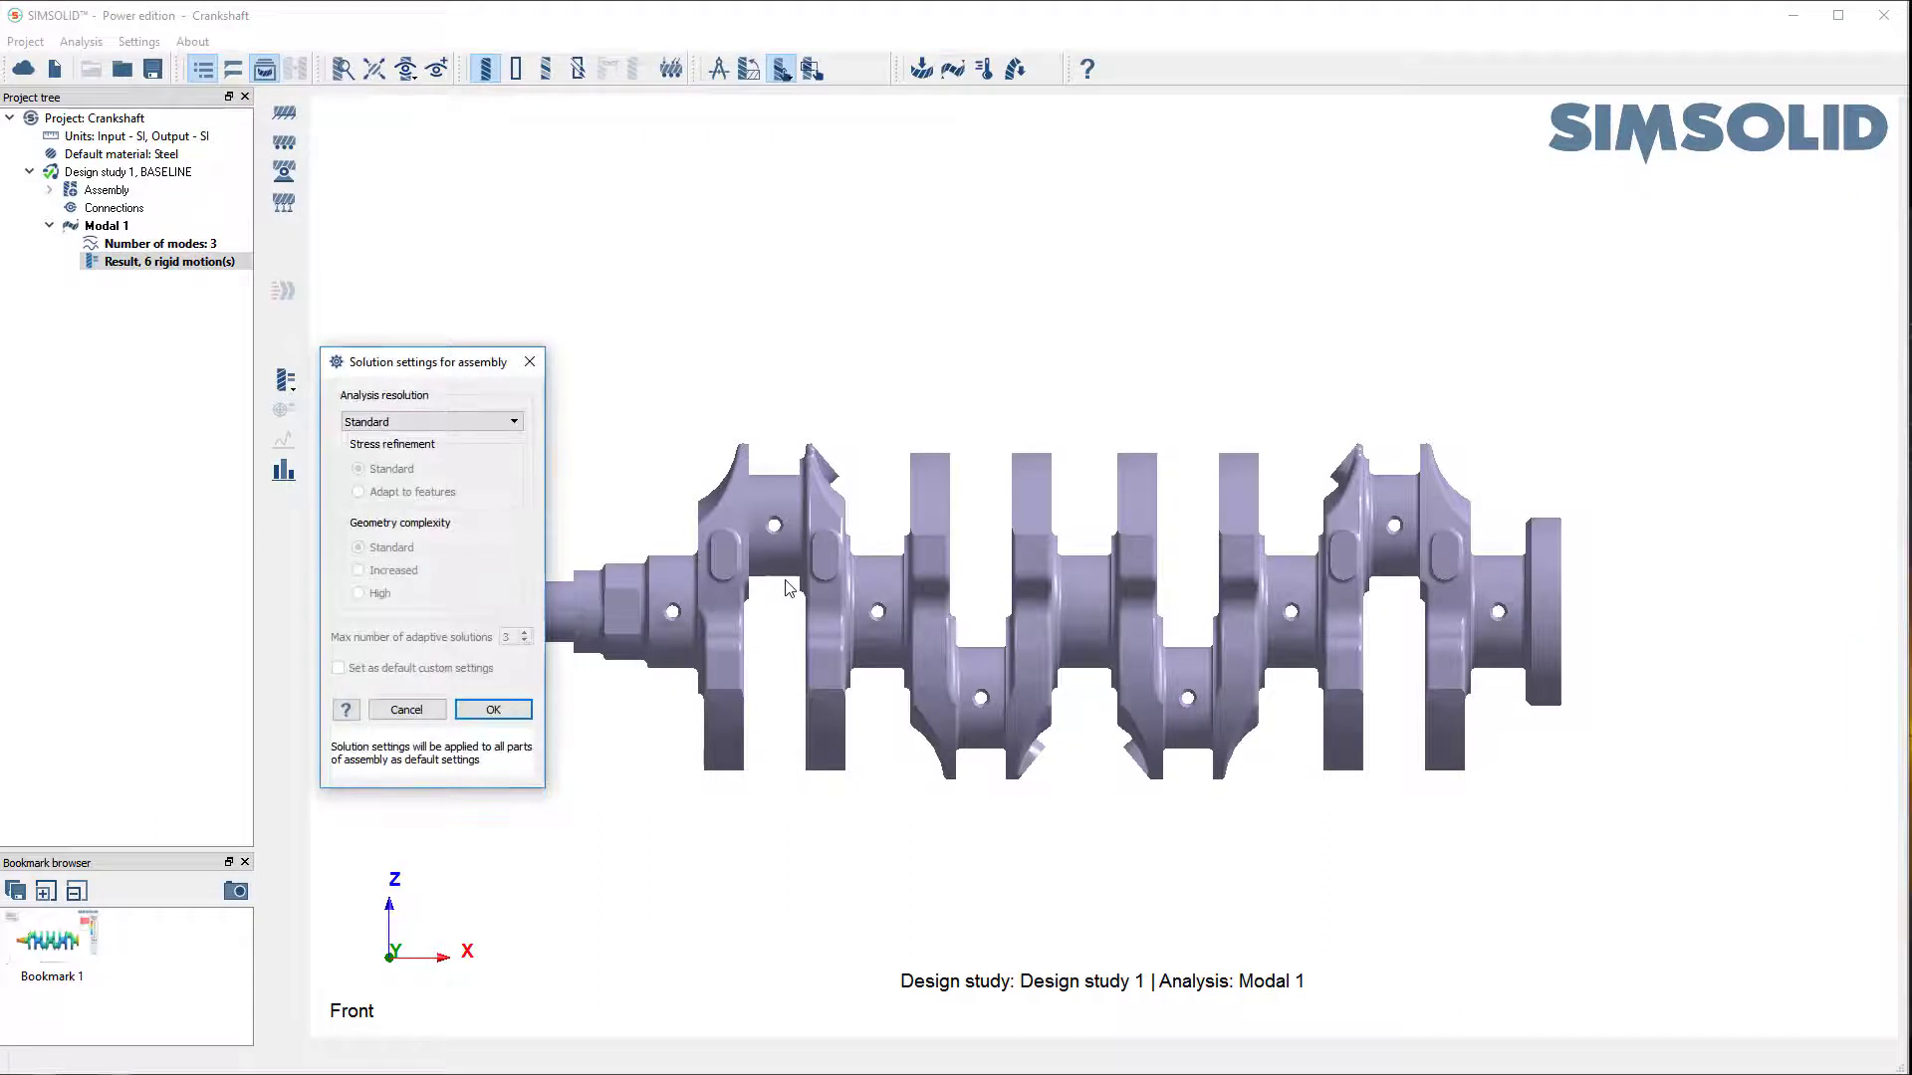
click(406, 426)
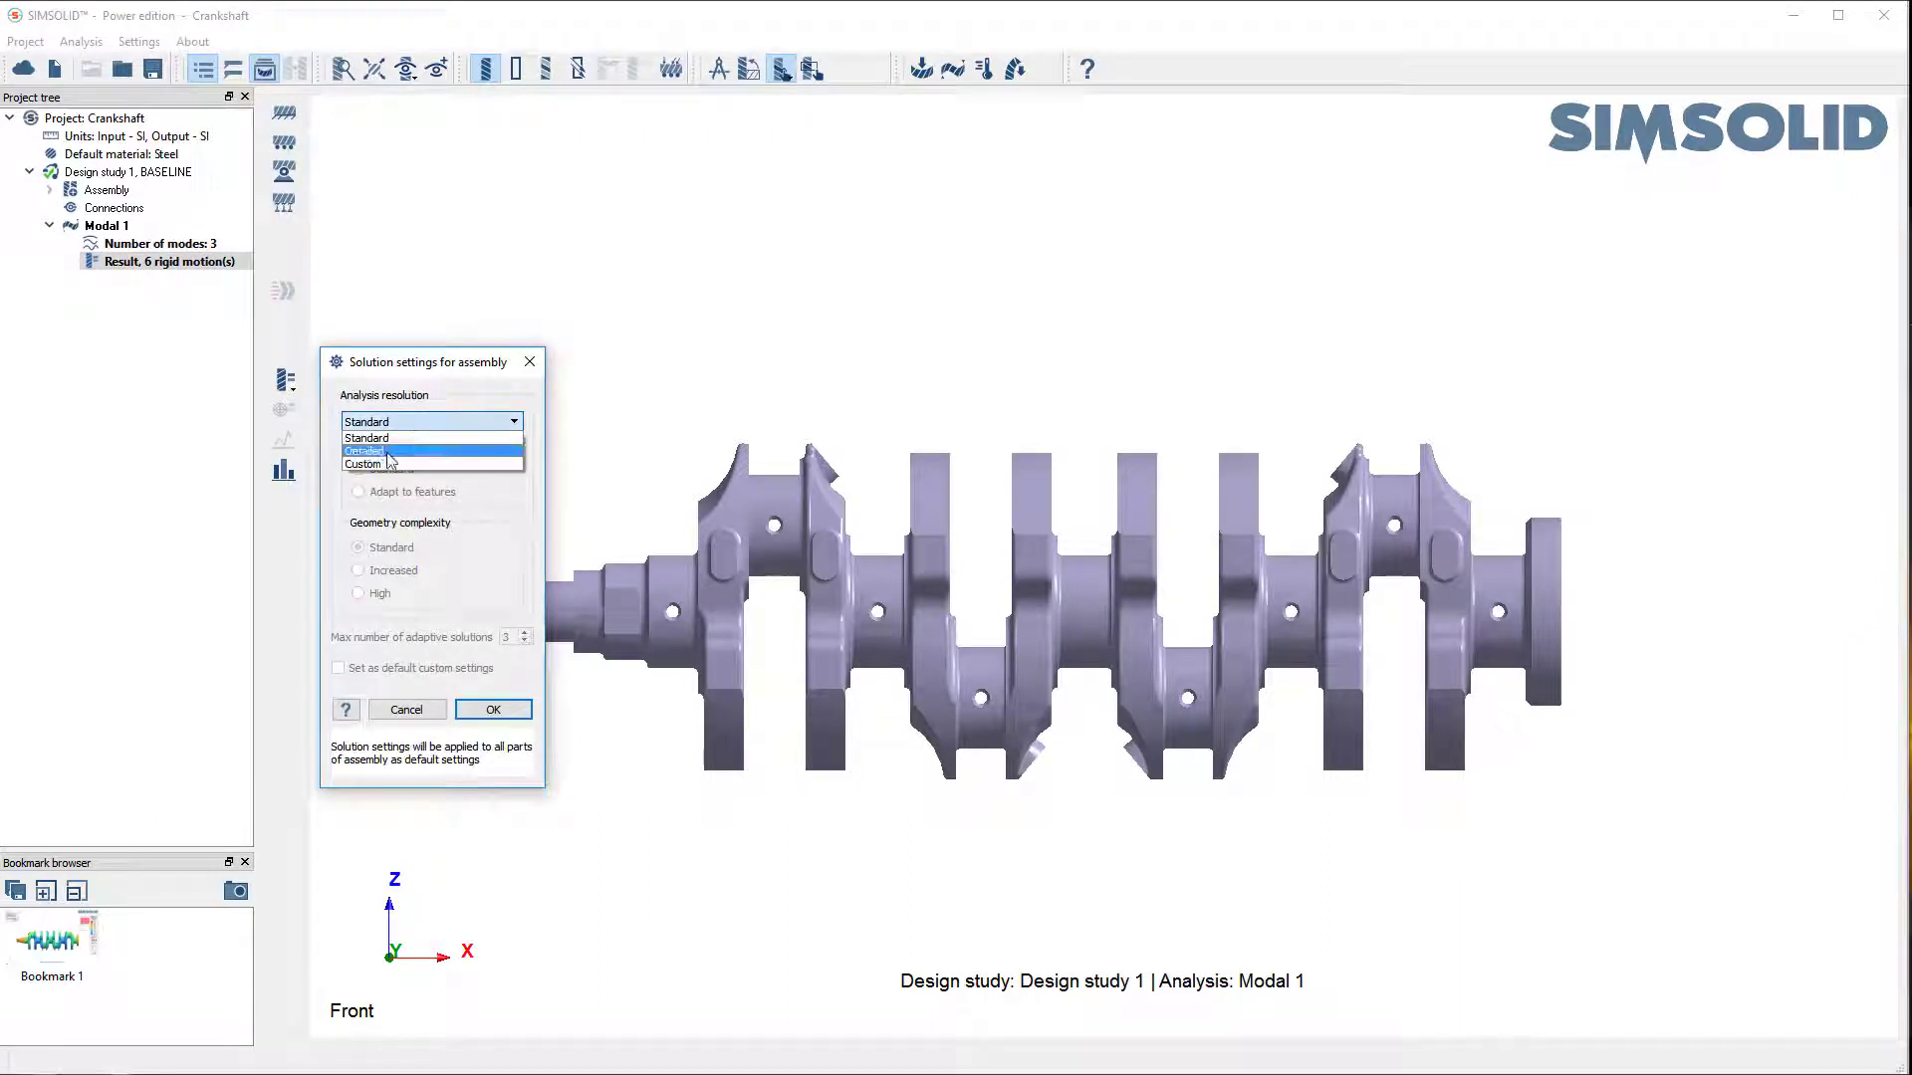
click(389, 454)
drag(453, 367, 524, 215)
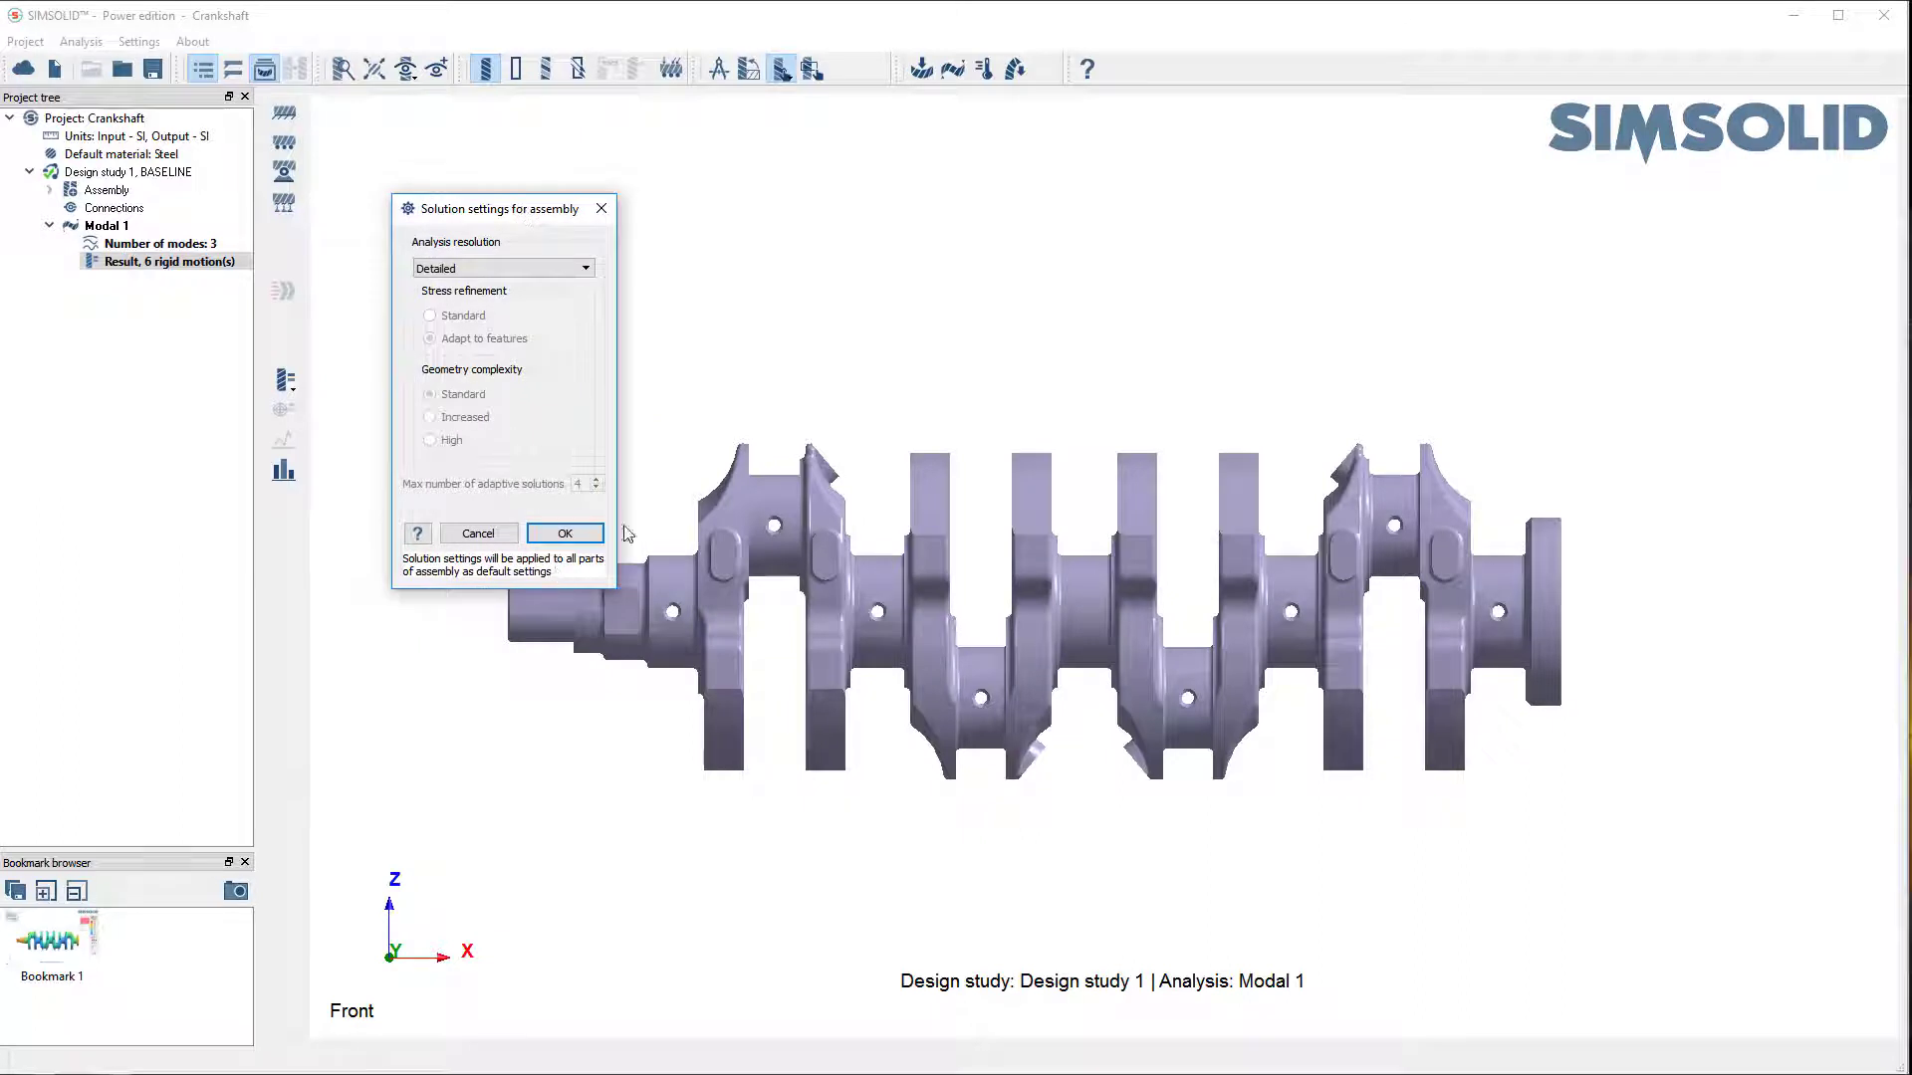
click(564, 534)
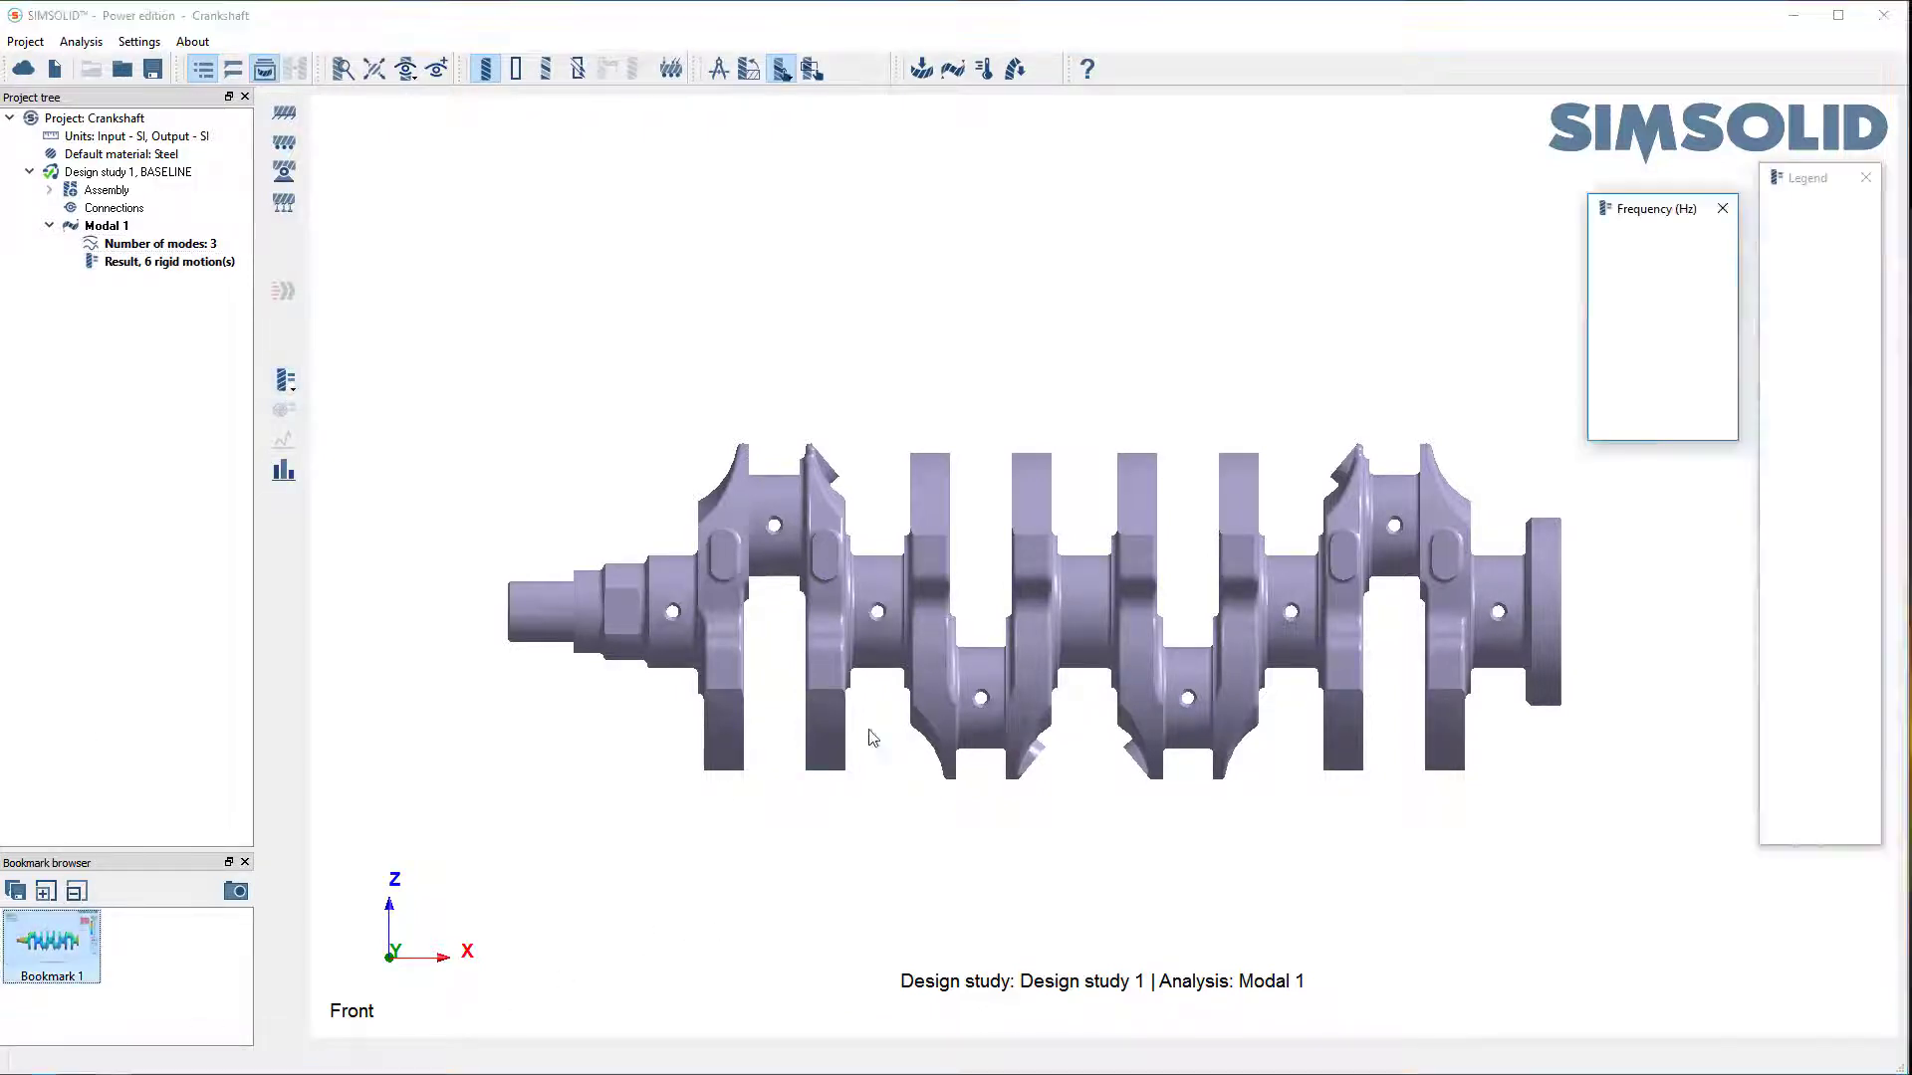
Recall the saved displacement bookmark for the refined results, show the deformed shape of mode 7 and animate it
click(50, 941)
click(1820, 660)
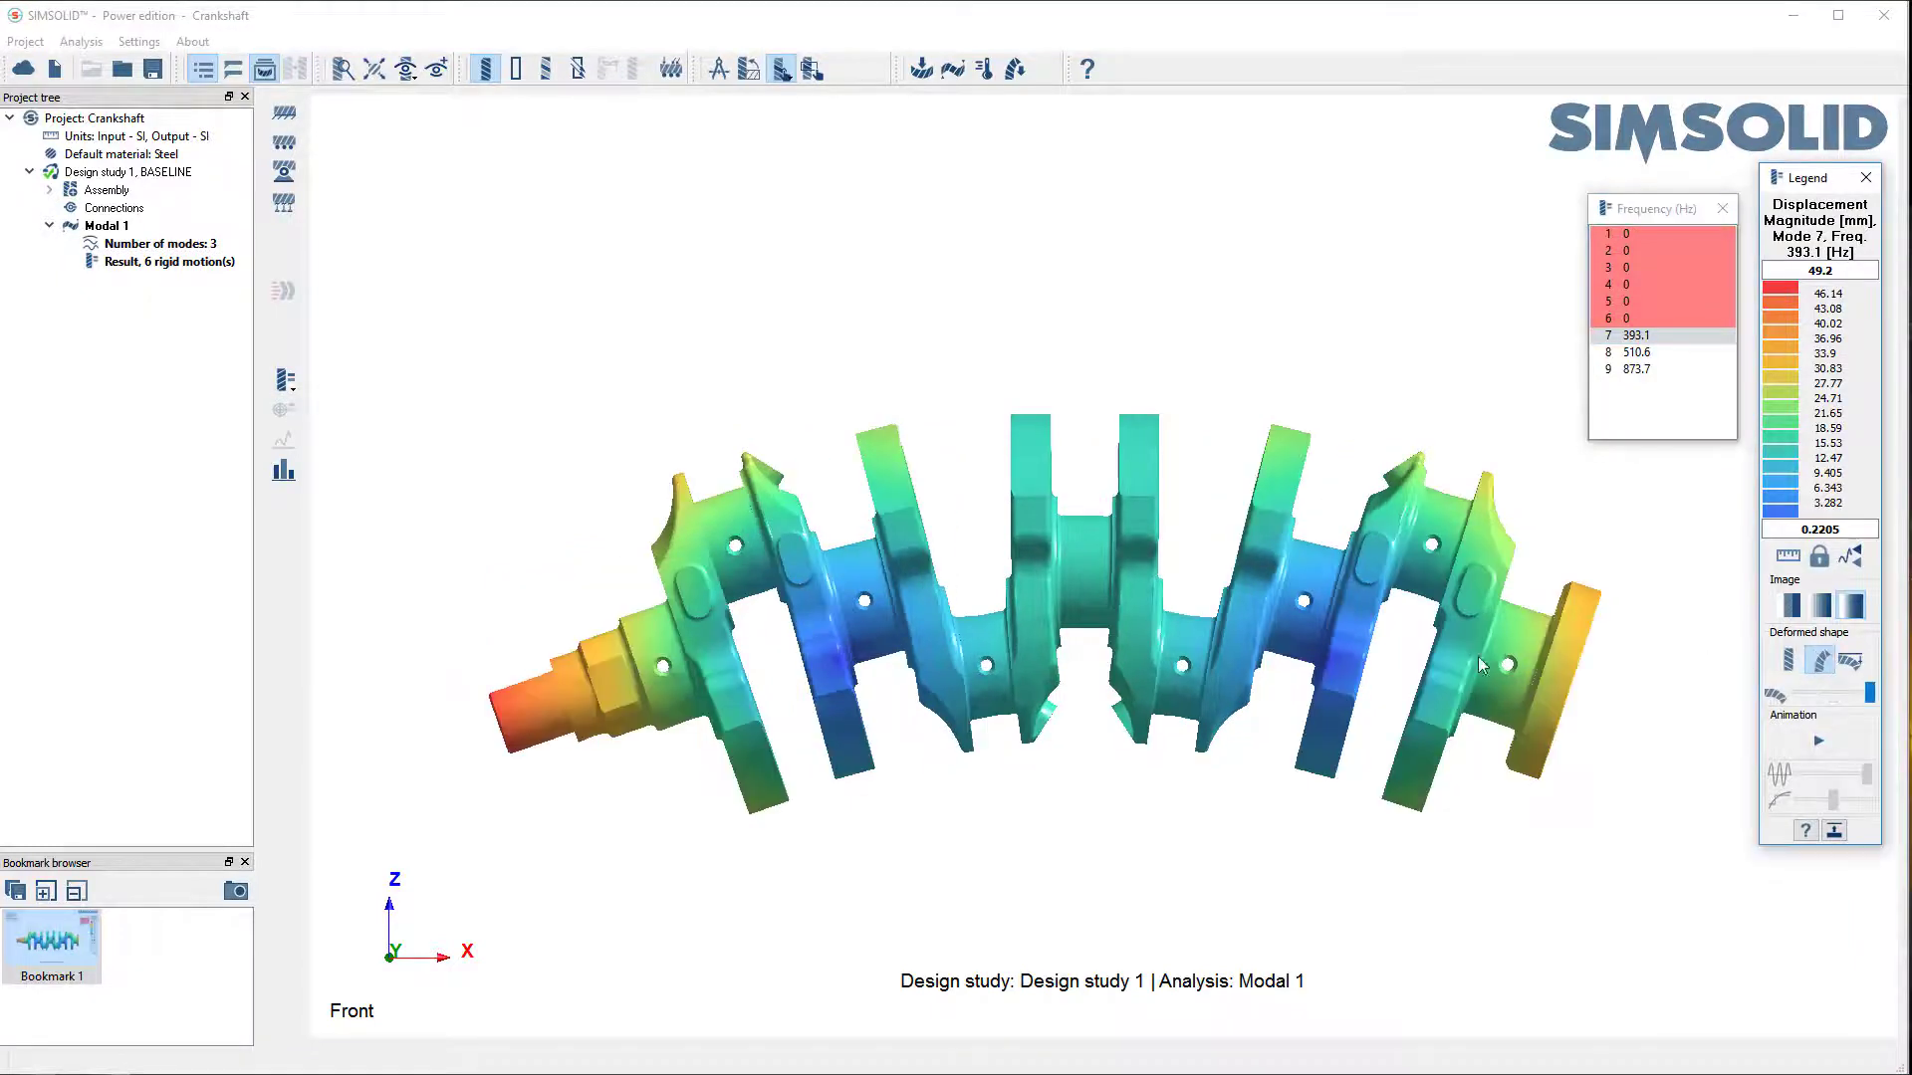
right_drag(1196, 680, 1211, 691)
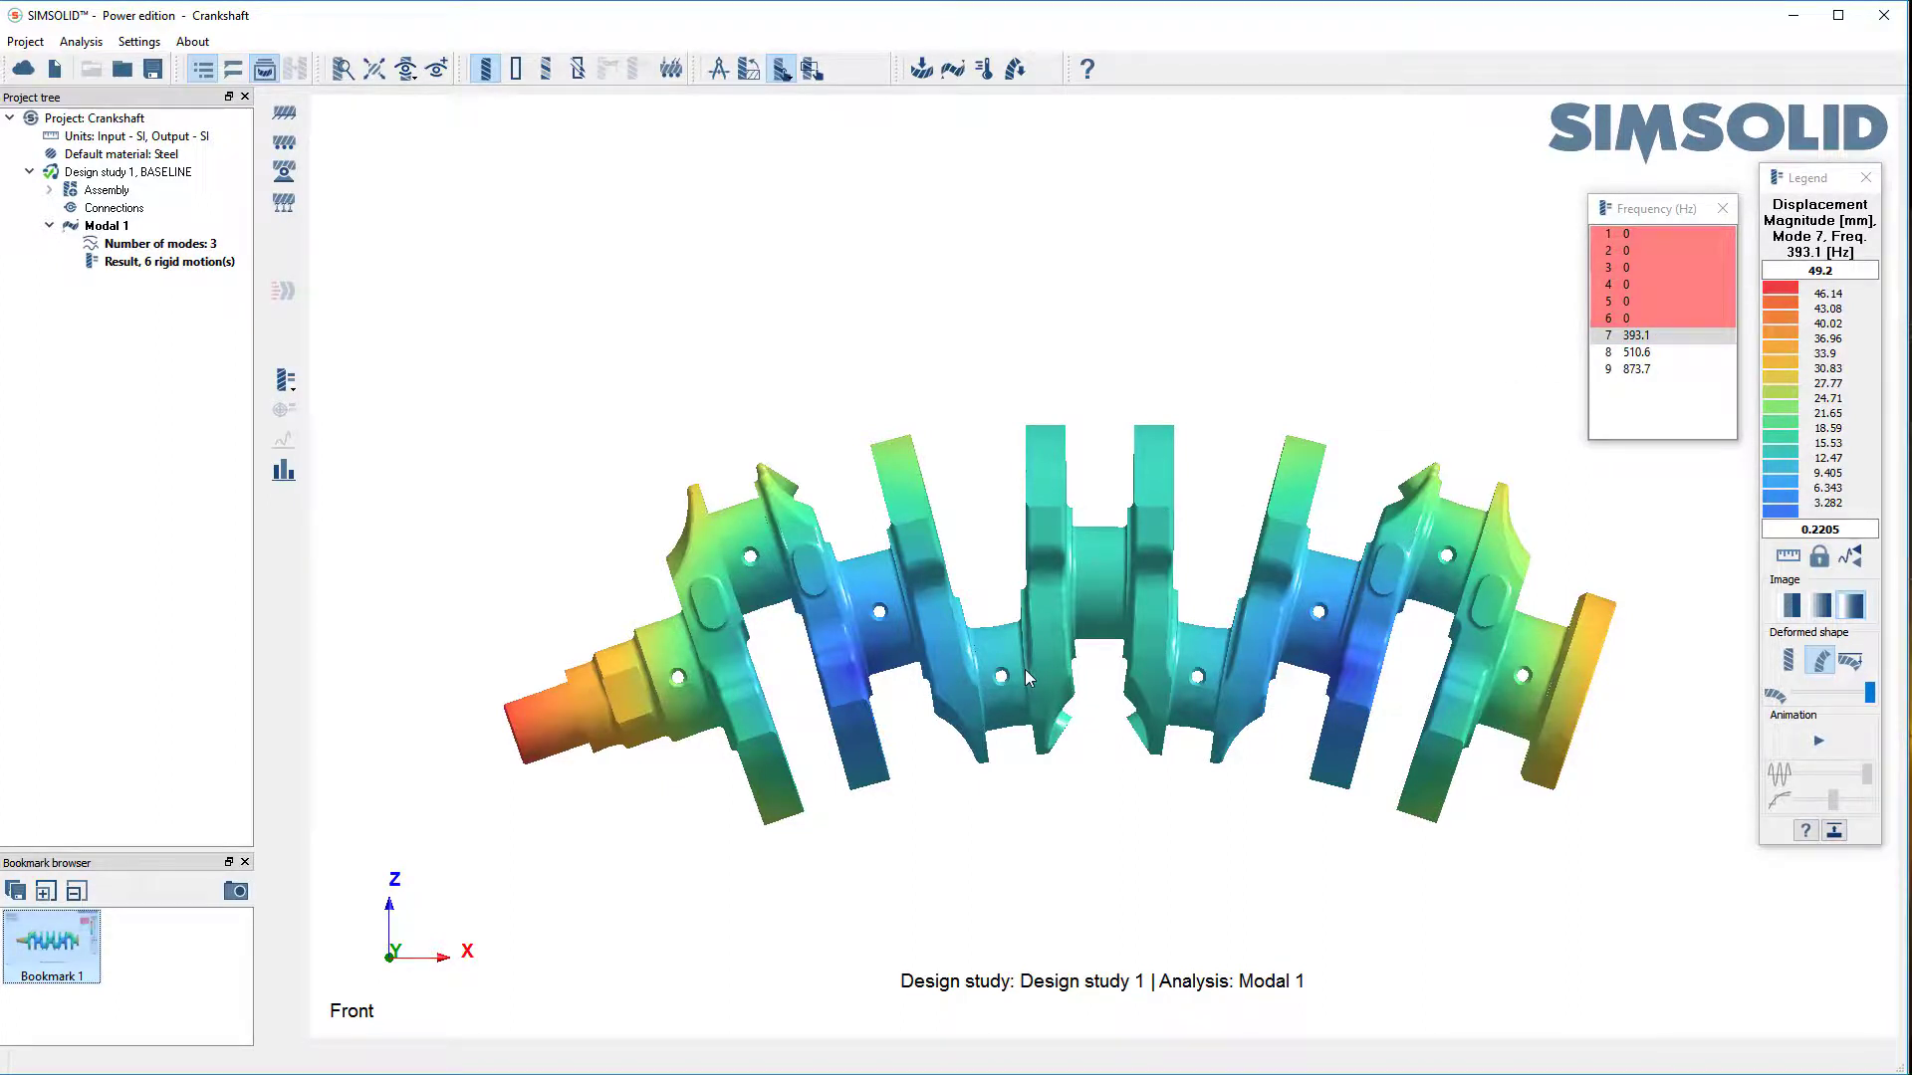
click(1818, 741)
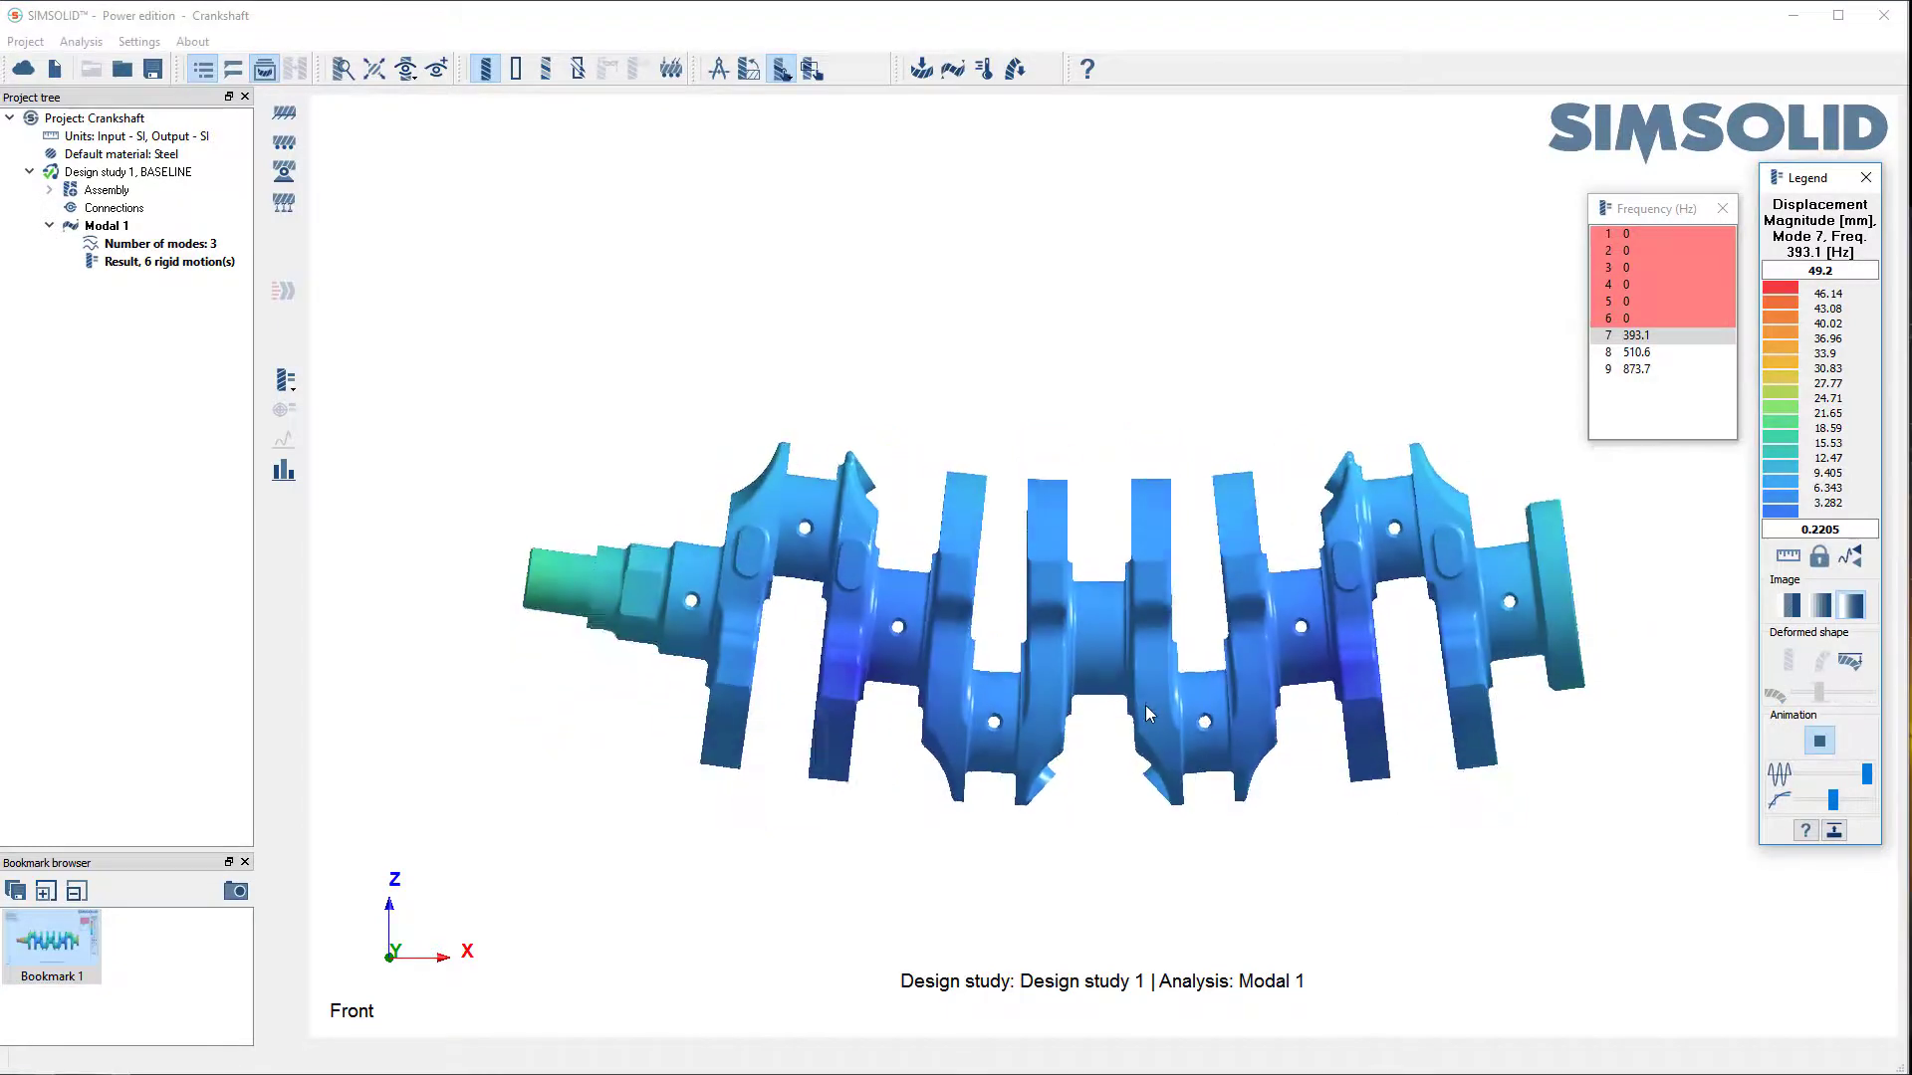